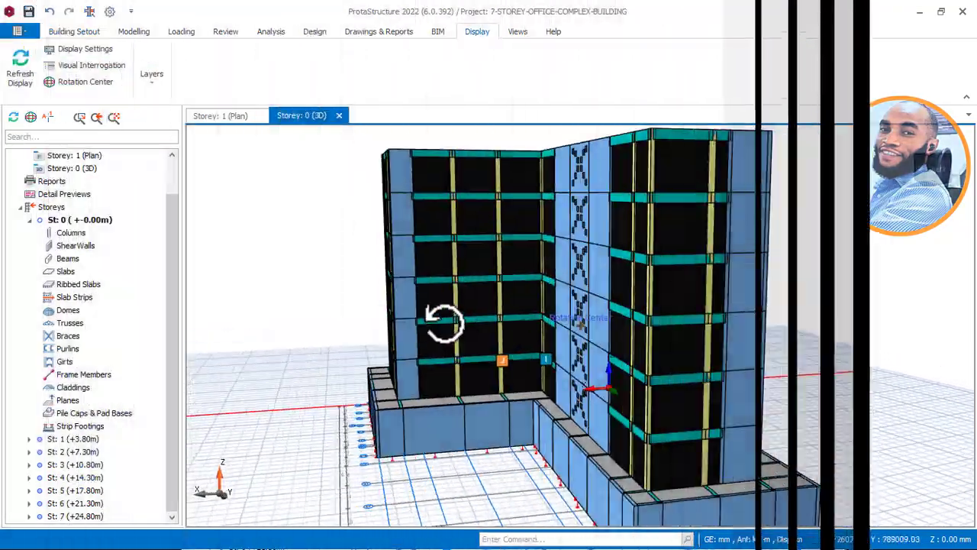
Step: Examine the seven-storey office building model in 3D from several angles, including its frames, shear walls and base storey
middle_click_drag(443, 323, 473, 328)
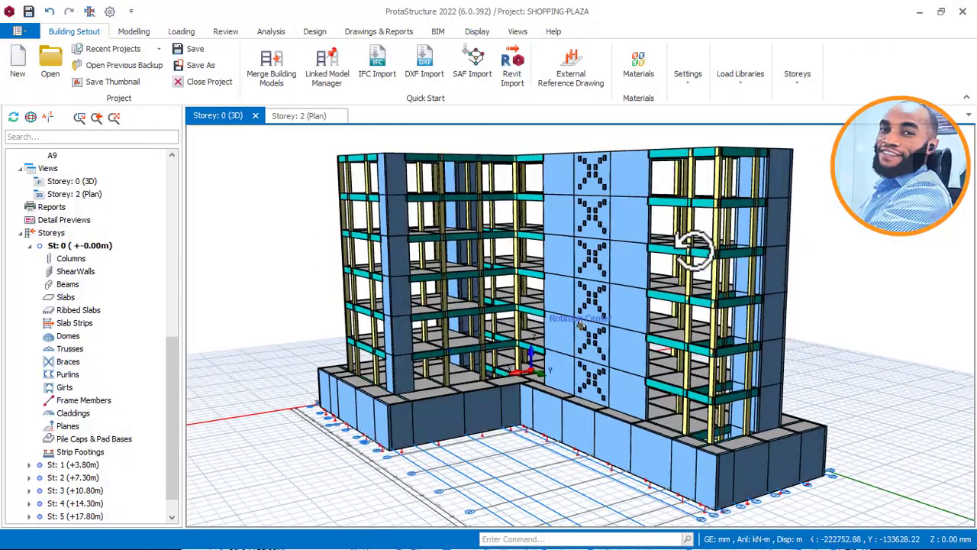
middle_click_drag(693, 244, 764, 251)
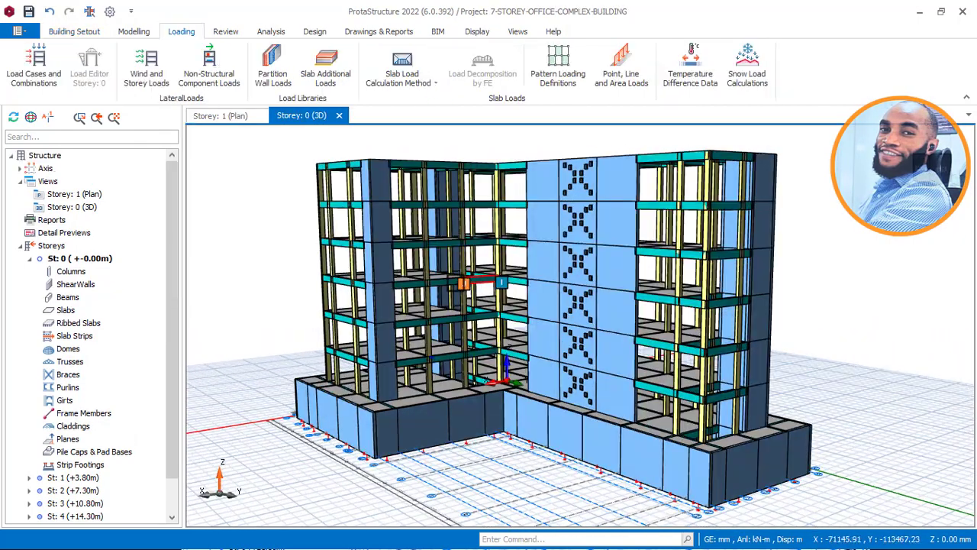
middle_click_drag(455, 286, 425, 295)
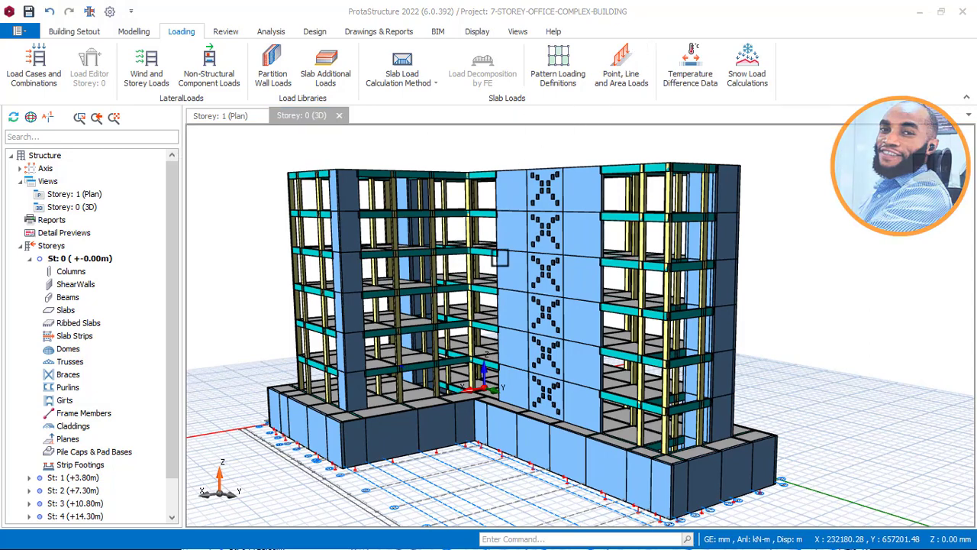
left_click_drag(475, 279, 465, 391)
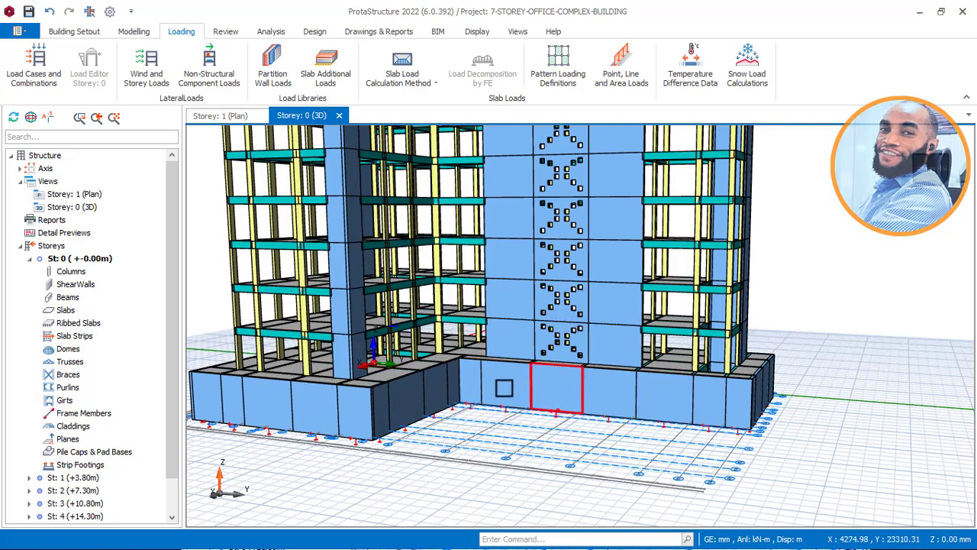
mouse_move(547, 394)
left_mouse_down()
mouse_move(589, 399)
mouse_move(549, 399)
mouse_move(563, 402)
left_mouse_up()
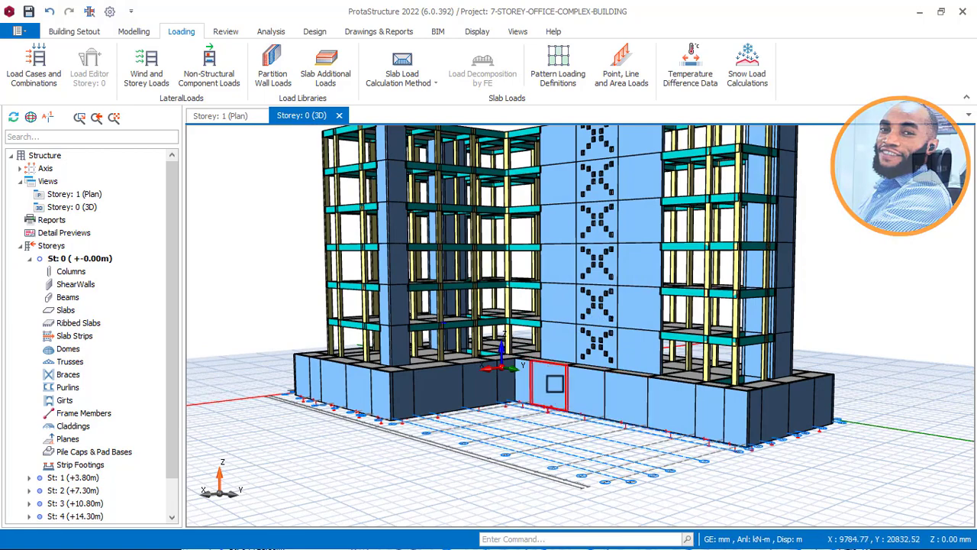
middle_click_drag(555, 384, 549, 428)
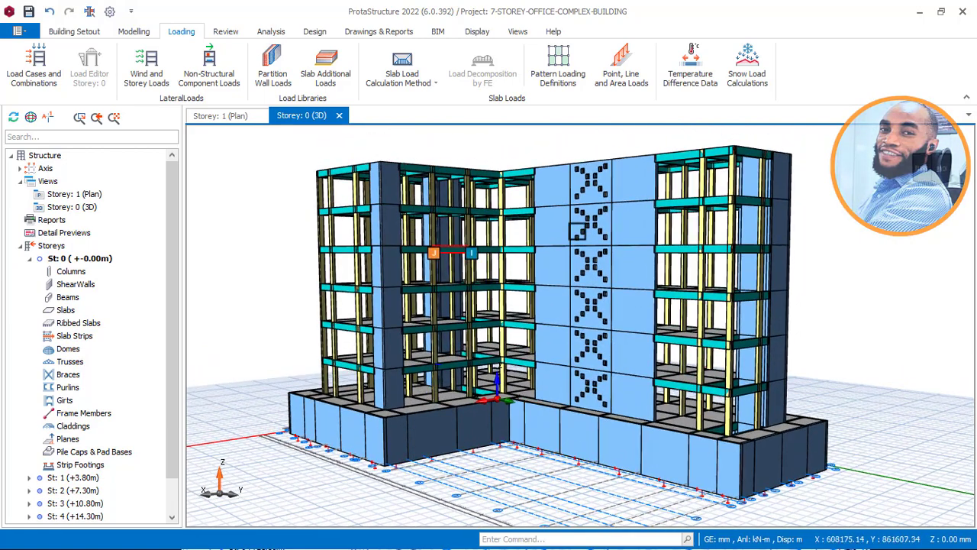
mouse_move(578, 344)
left_mouse_down()
mouse_move(583, 334)
mouse_move(594, 338)
left_mouse_up()
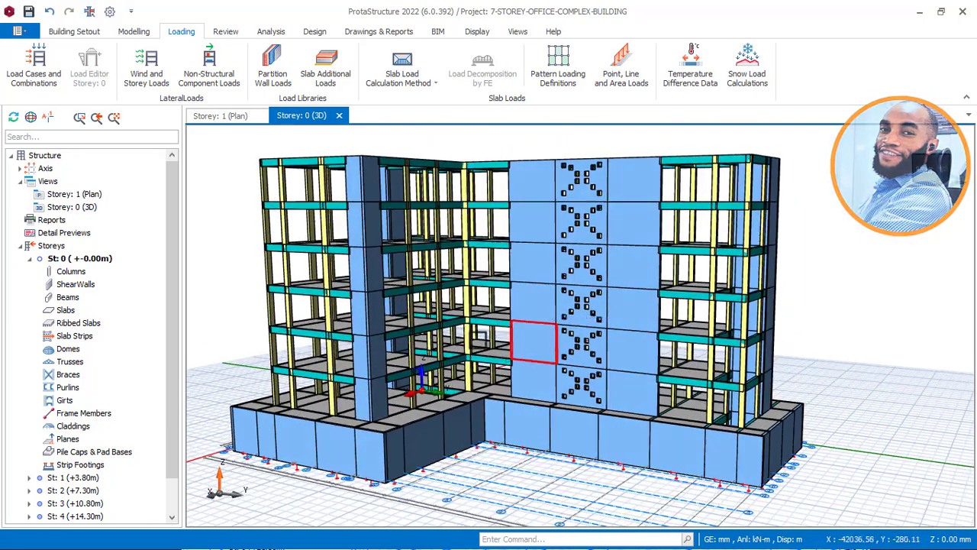
left_click_drag(526, 344, 446, 329)
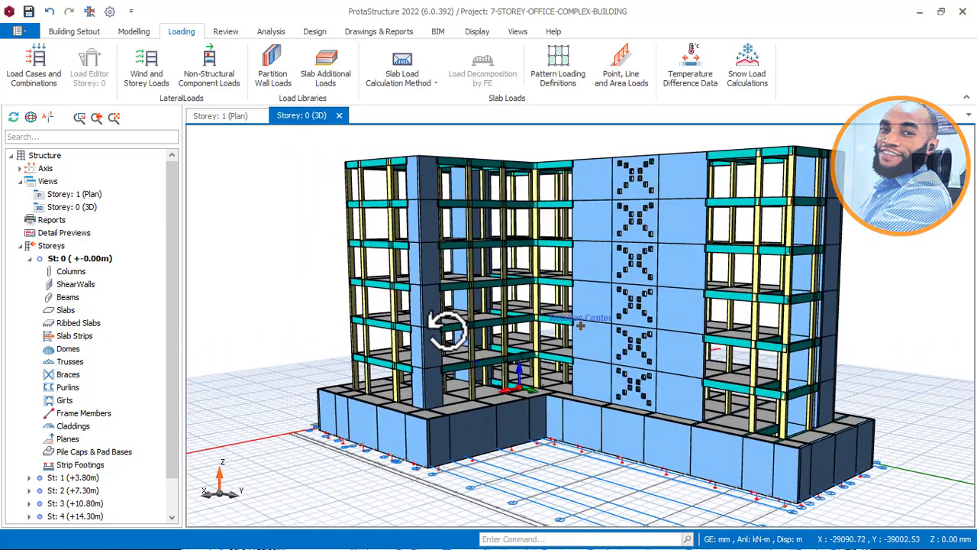
middle_click_drag(510, 330, 464, 330)
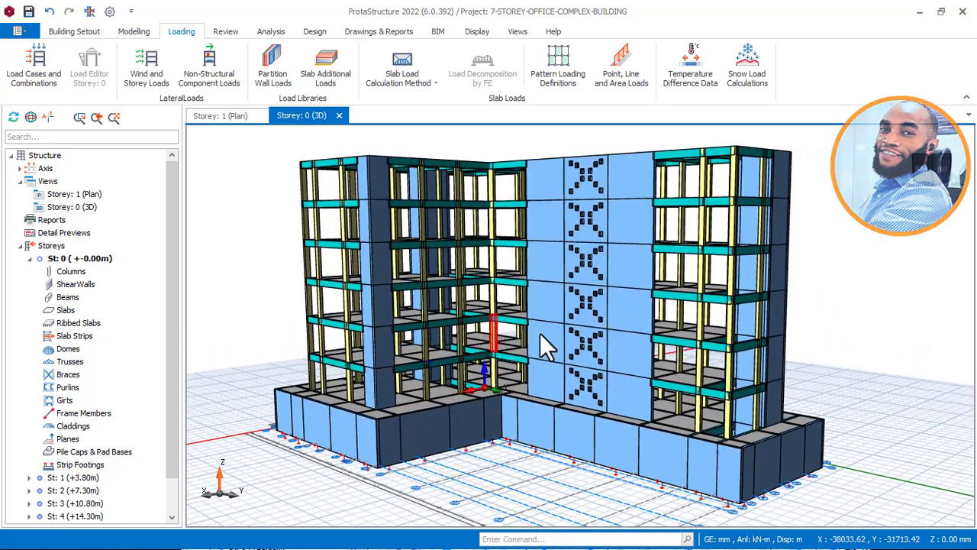
left_click_drag(539, 334, 552, 335)
middle_click_drag(434, 336, 488, 337)
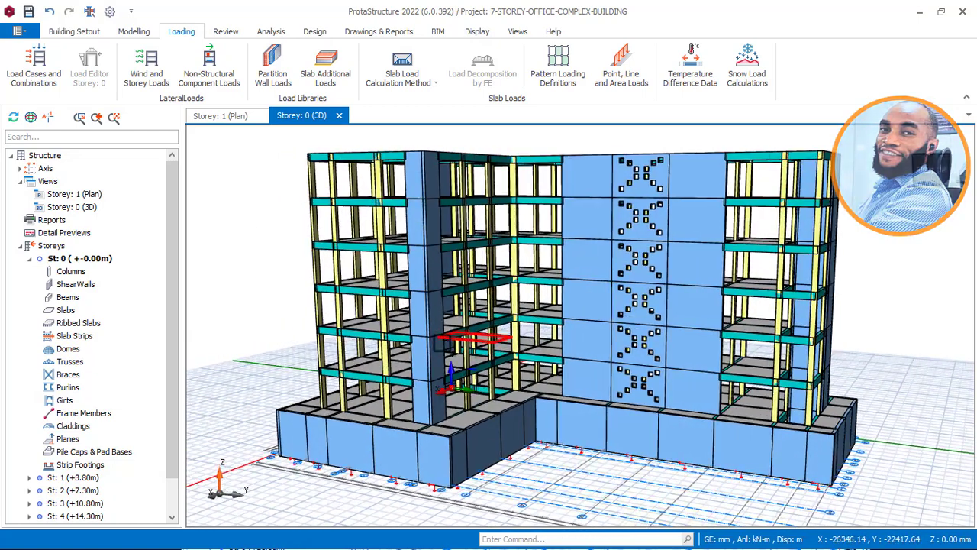
mouse_move(466, 335)
left_mouse_down()
mouse_move(405, 340)
mouse_move(419, 353)
left_mouse_up()
middle_click_drag(418, 352, 451, 356)
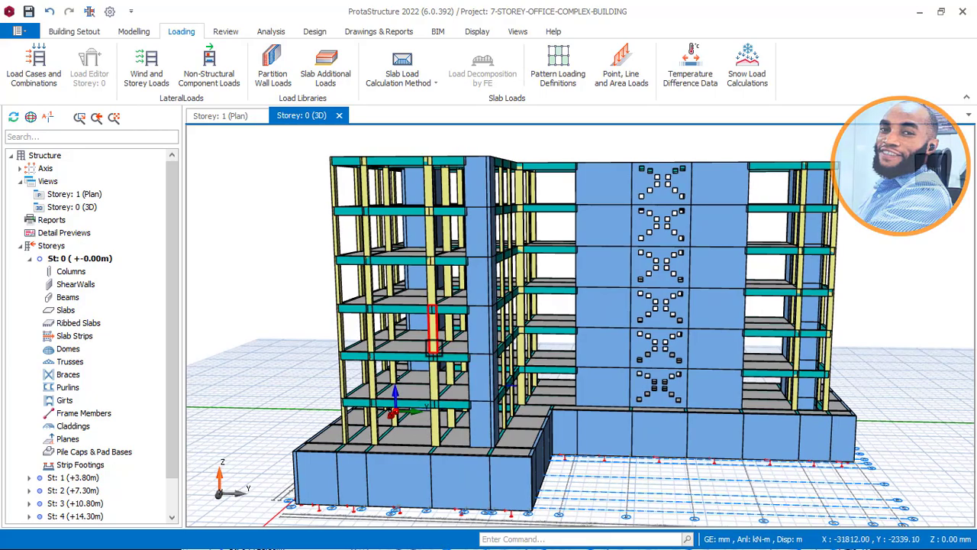
left_click_drag(452, 353, 493, 365)
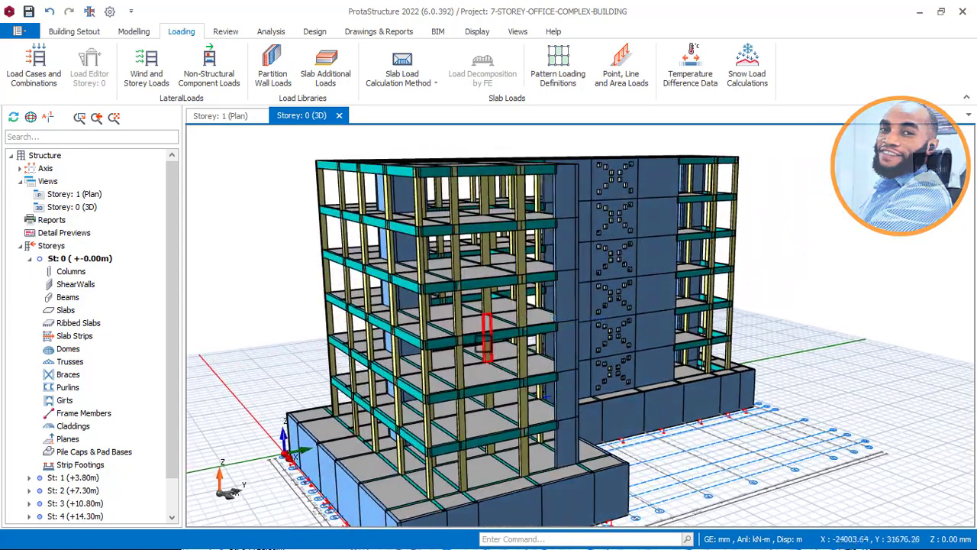
middle_click_drag(482, 337, 464, 281)
mouse_move(464, 282)
left_mouse_down()
mouse_move(467, 308)
mouse_move(441, 308)
left_mouse_up()
middle_click_drag(524, 306, 484, 366)
left_click_drag(522, 320, 493, 321)
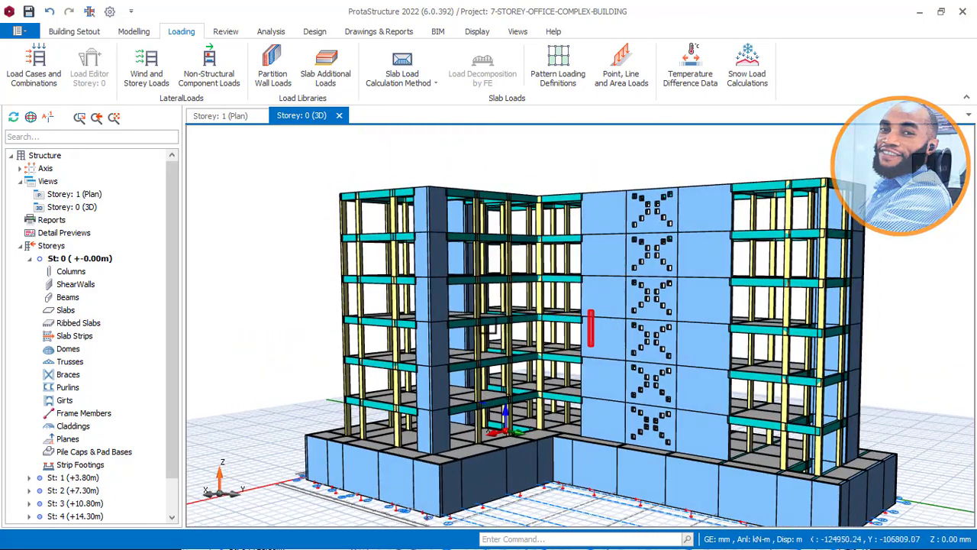
middle_click_drag(492, 323, 513, 272)
middle_click_drag(429, 310, 418, 349)
left_click_drag(431, 307, 451, 321)
middle_click_drag(435, 345, 436, 332)
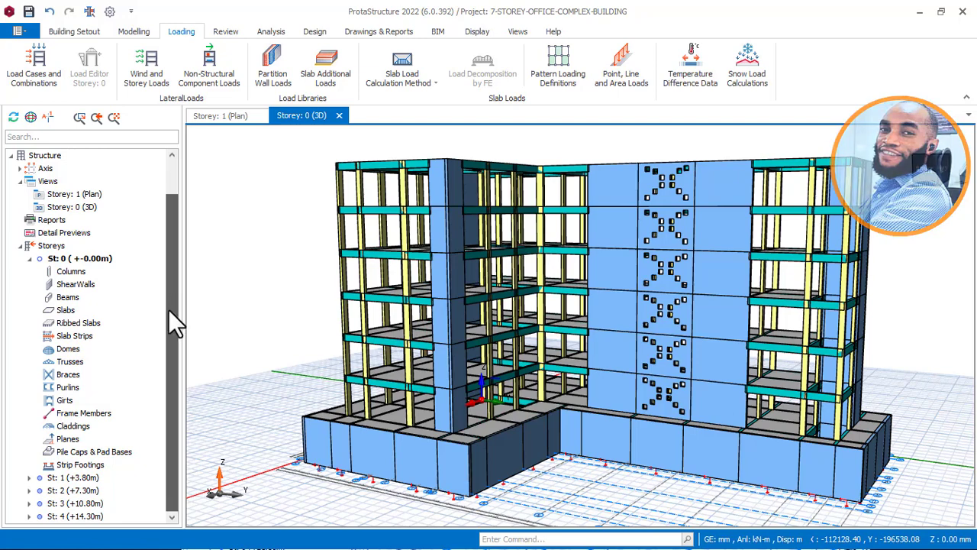
Step: Make storey 1 (+3.80m) the active storey of the building model
scroll(166, 315, "down", 1)
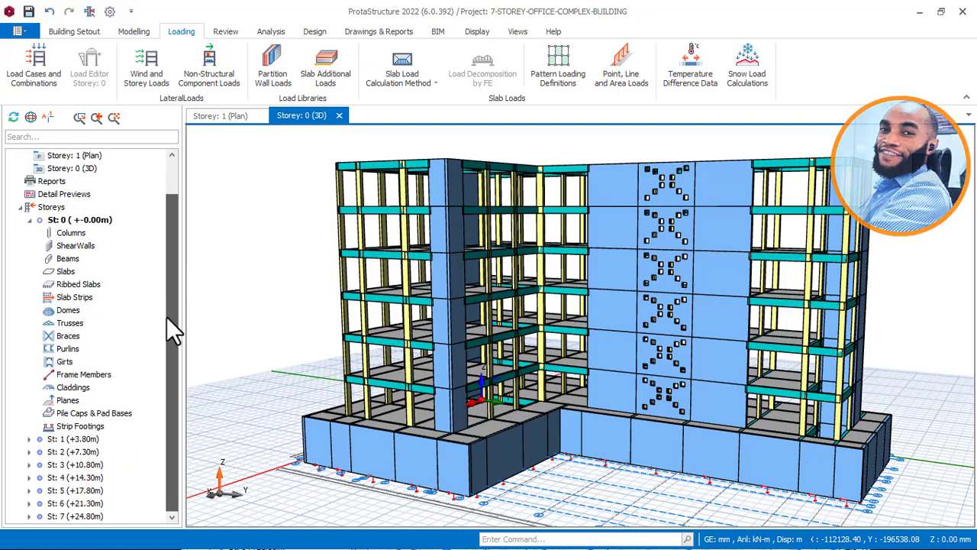
left_click(72, 439)
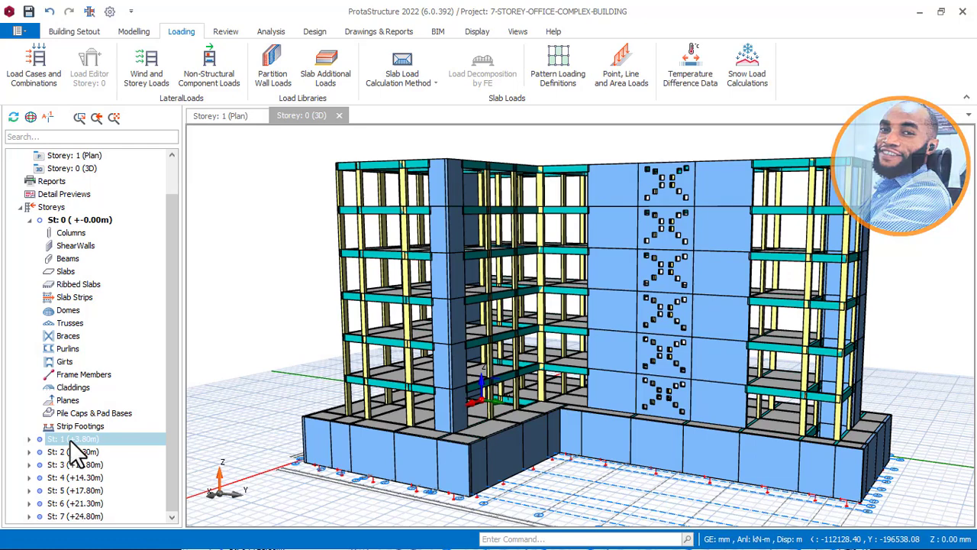
right_click(70, 439)
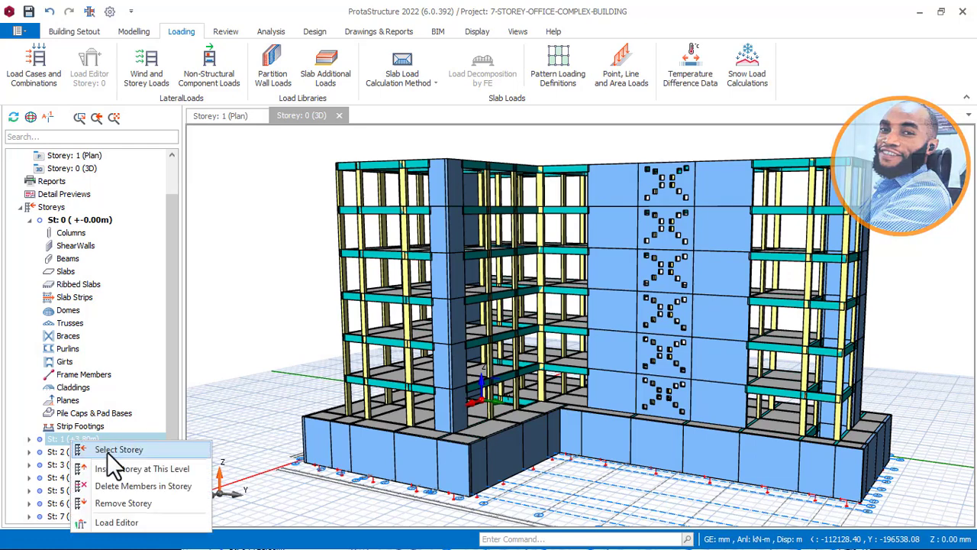
left_click(109, 451)
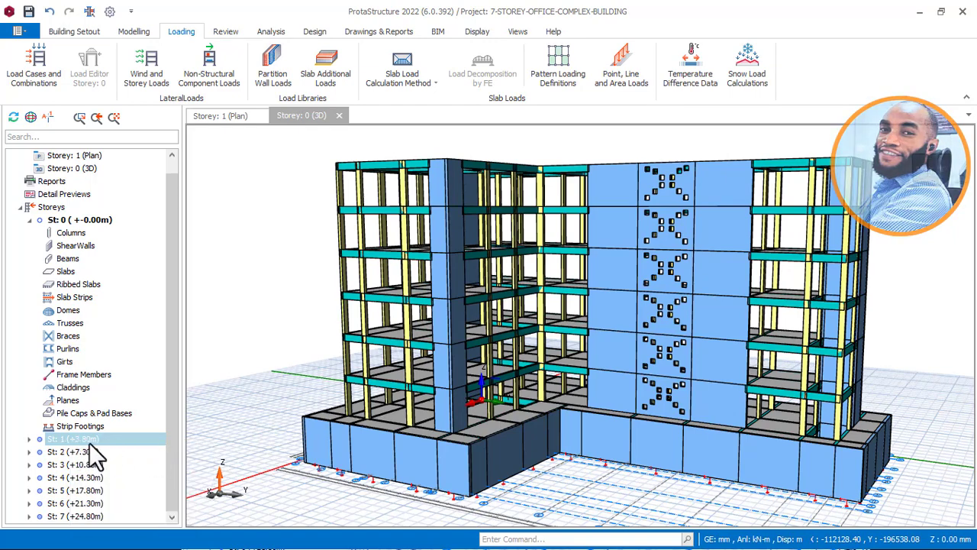
double_click(90, 444)
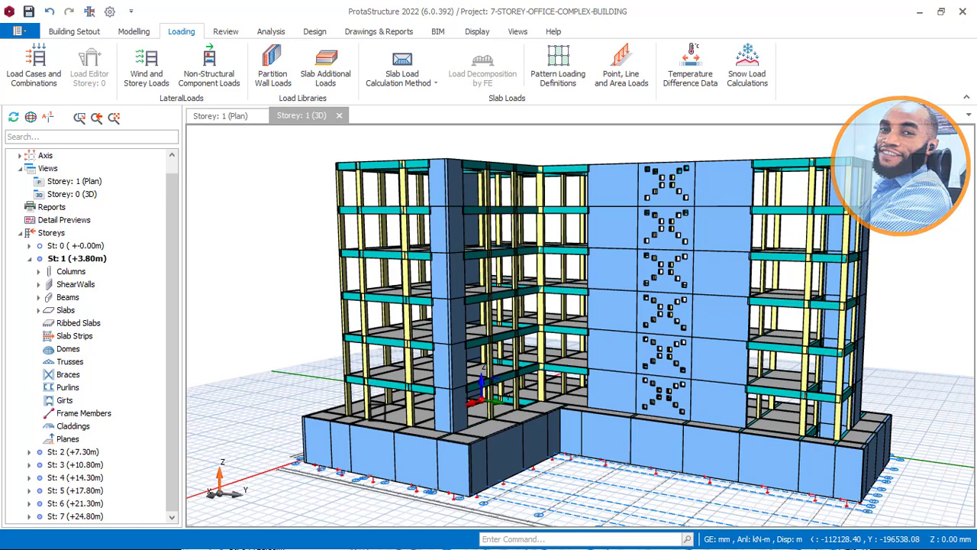
Step: Open the load editor for beam 2B12 on the front face of the left wing
scroll(382, 408, "up", 3)
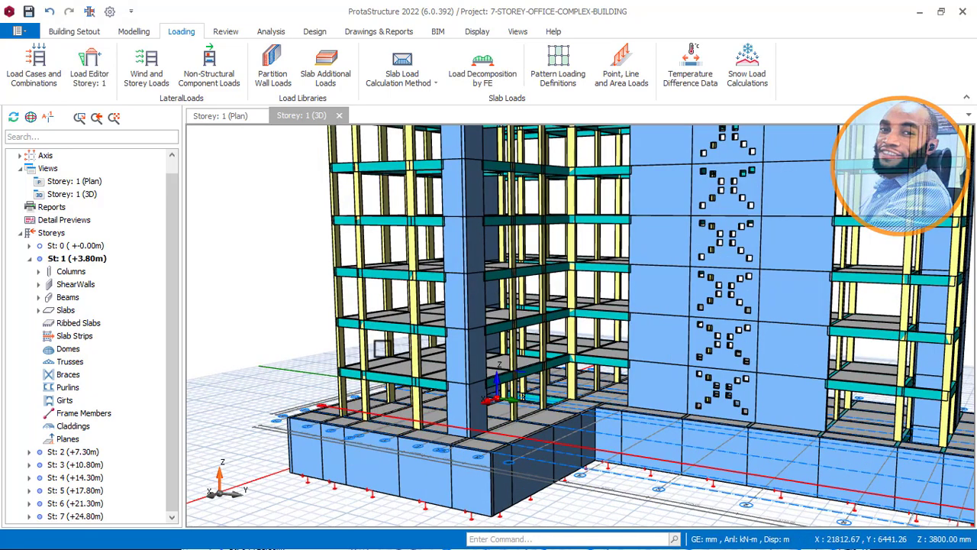
middle_click_drag(391, 405, 397, 409)
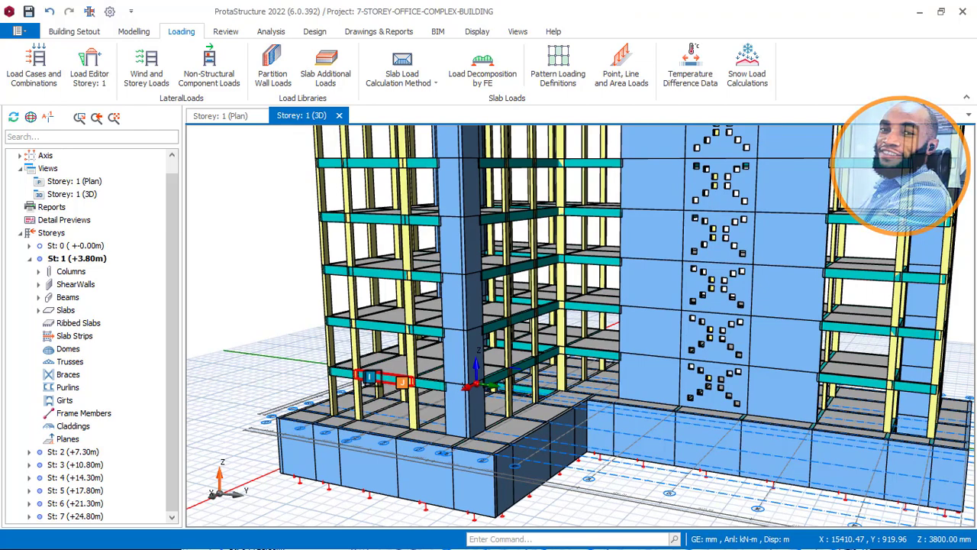
left_click(369, 376)
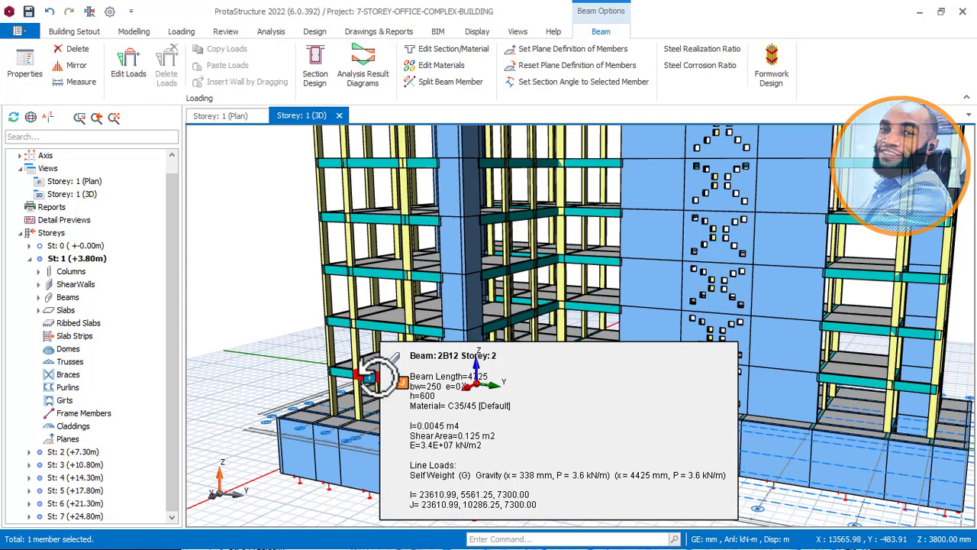
right_click(376, 377)
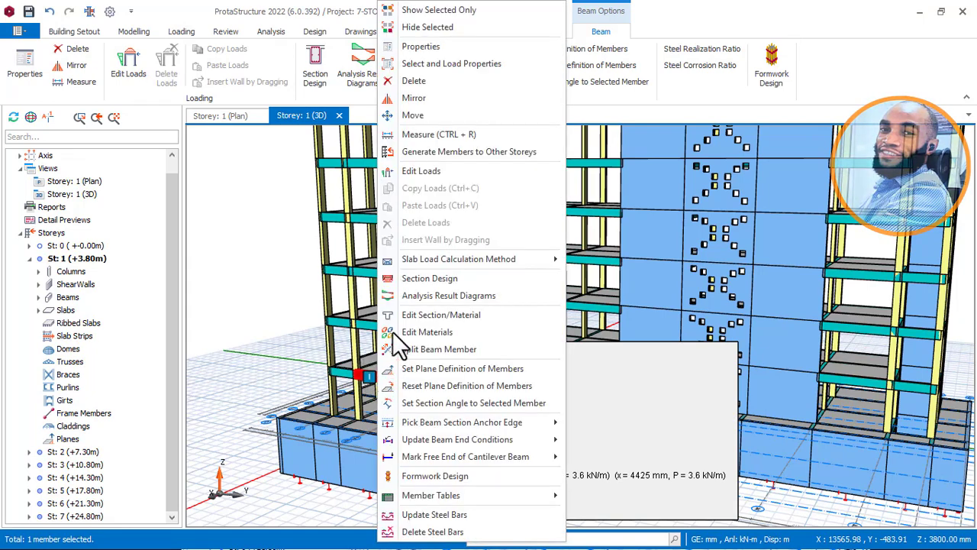
left_click(426, 171)
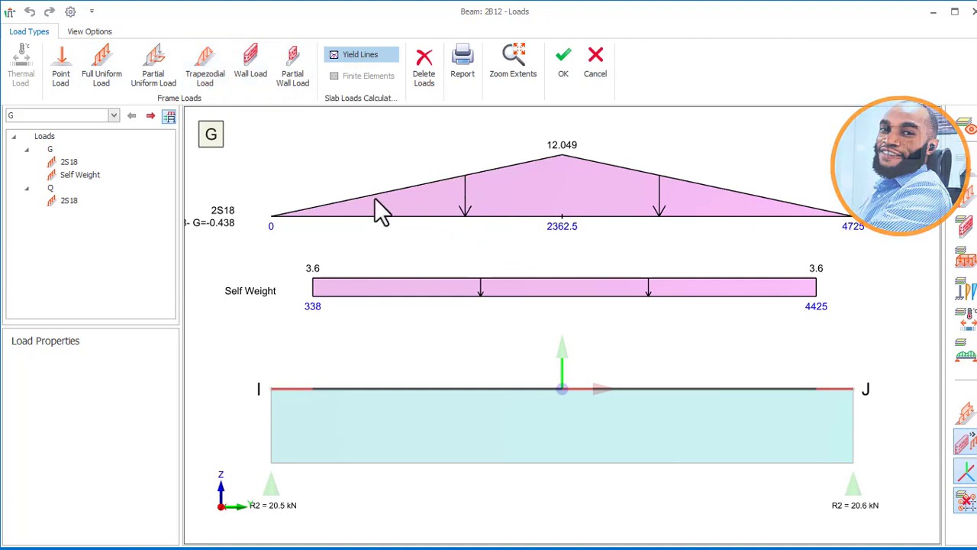
Step: Assign a wall load to the beam in load case G, keeping the wall load library on User Defined
left_click(253, 64)
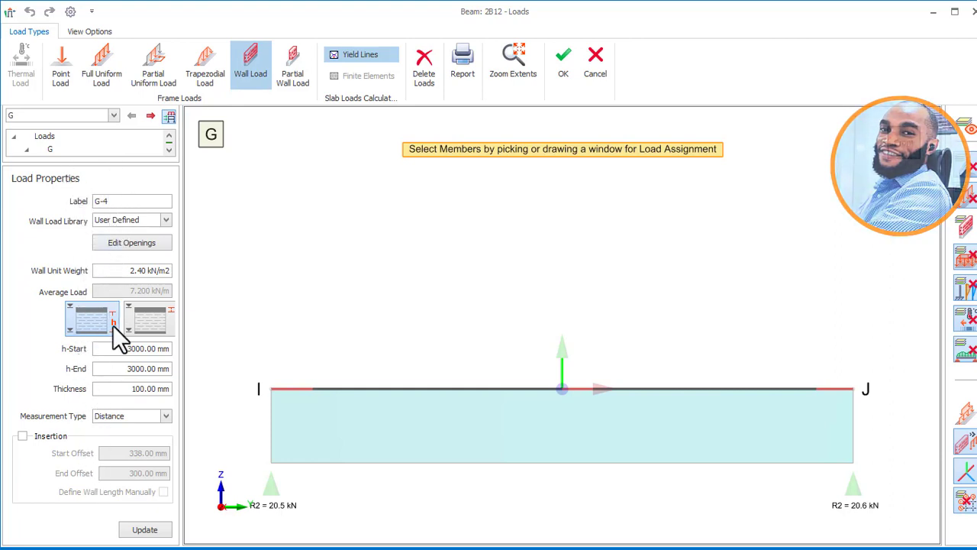
left_click(453, 413)
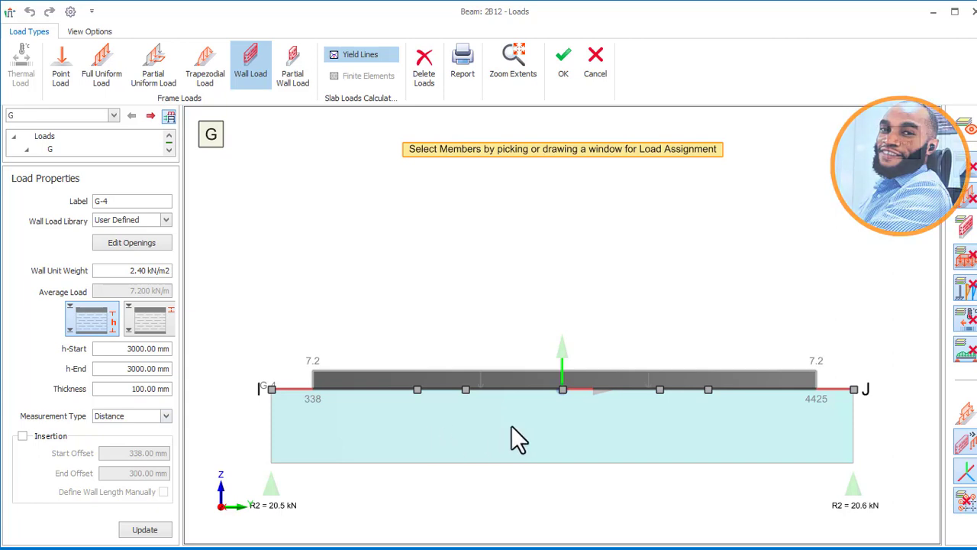
key("Escape")
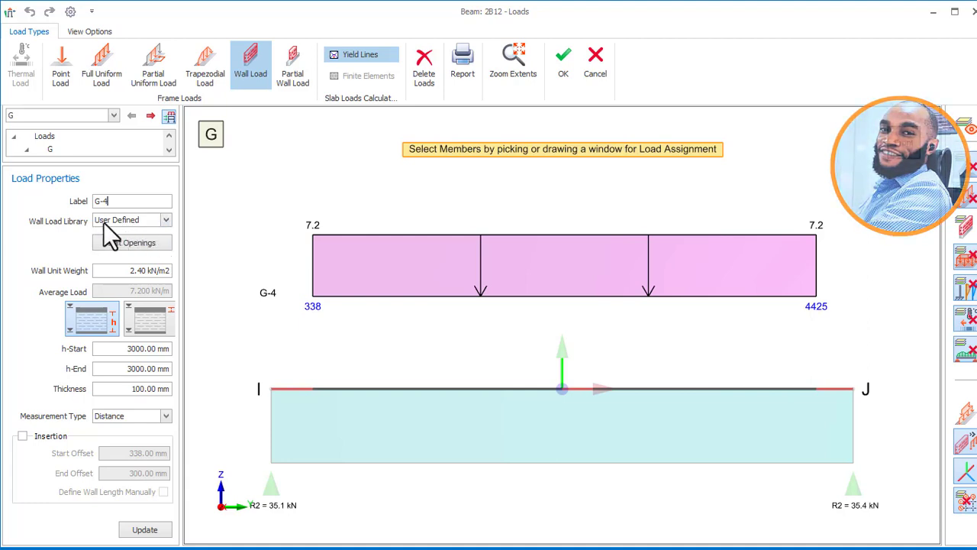
left_click(166, 221)
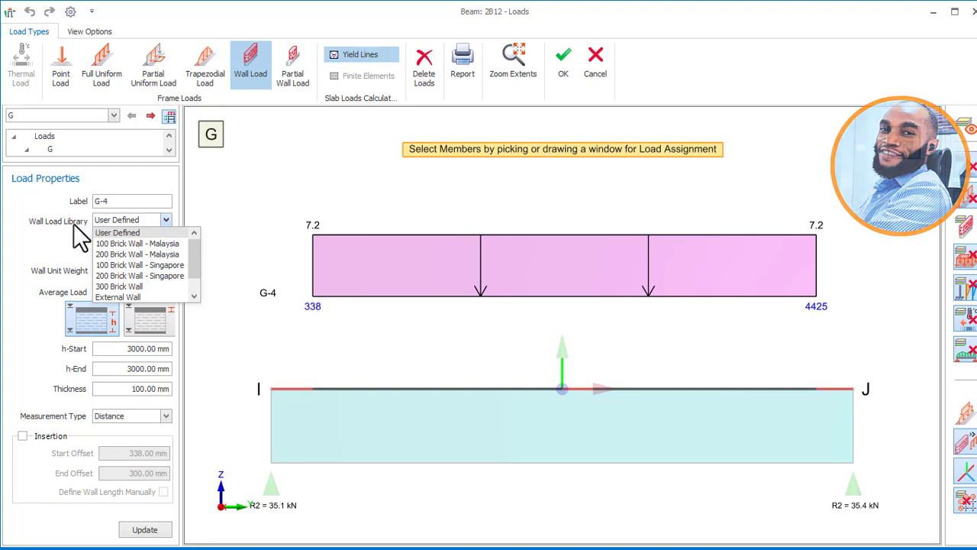
left_click(131, 229)
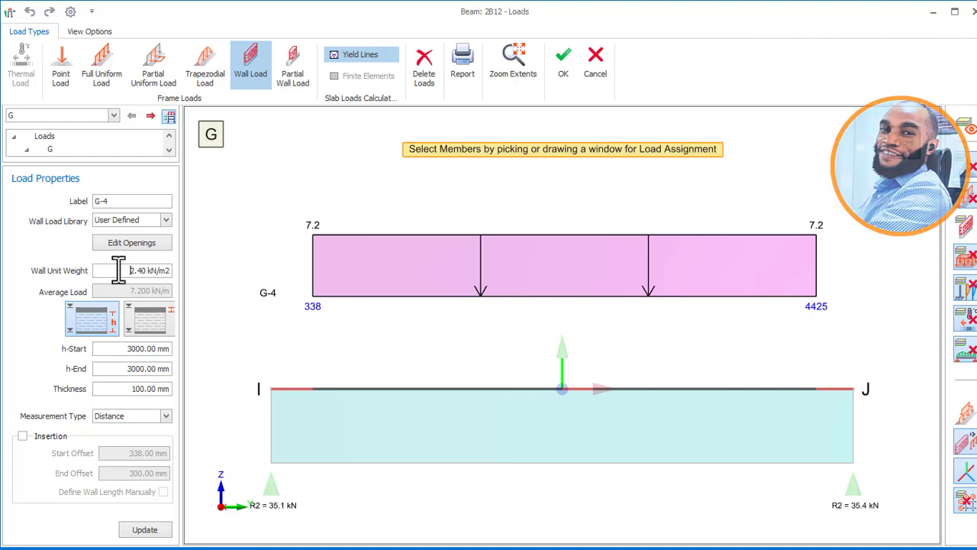
Step: Label the load "Wall Load" and set its wall unit weight to 3.47 kN/m2
left_click_drag(118, 270, 151, 269)
type("3.4")
double_click(141, 270)
key("BackSpace")
type("3")
left_click_drag(130, 272, 151, 271)
Step: Set the wall load's start height to 3500 mm
left_click_drag(145, 349, 66, 354)
left_click_drag(124, 348, 169, 351)
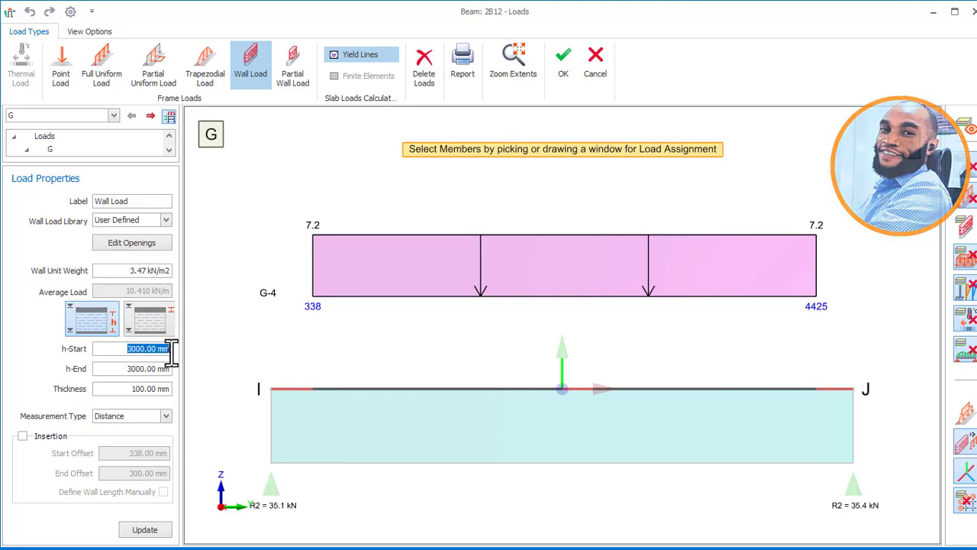
type("3500")
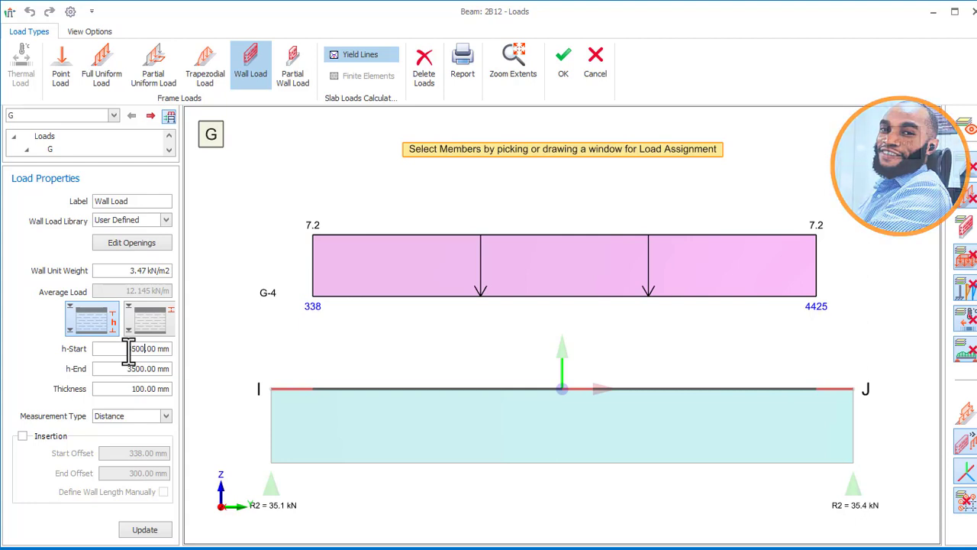
type("3")
Step: Set the wall load's start and end heights to 3050 mm
left_click_drag(144, 350, 132, 350)
left_click_drag(129, 351, 158, 353)
type("3050")
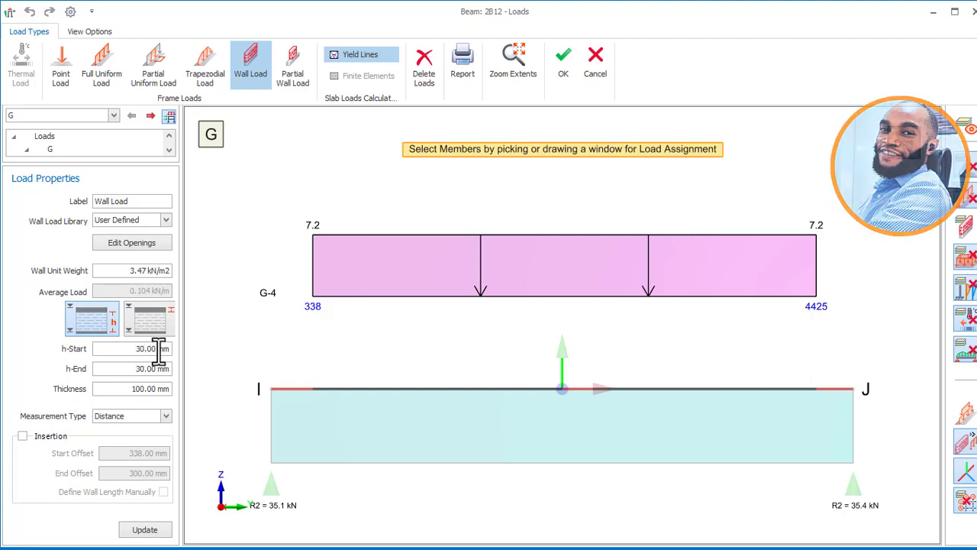
key("Return")
Step: Set the wall thickness to 225 mm and keep the measurement type as Distance
left_click(133, 389)
left_click_drag(128, 389, 159, 388)
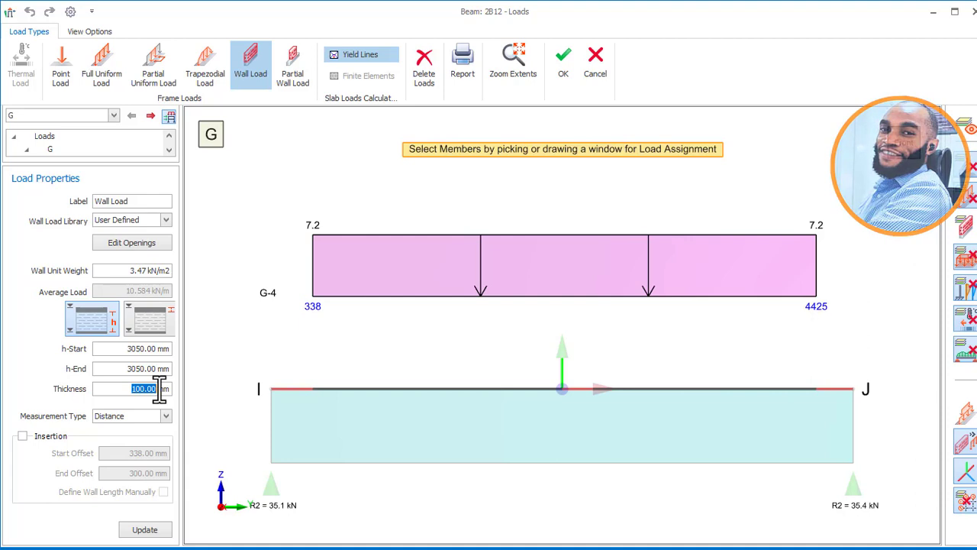
type("225")
left_click(164, 416)
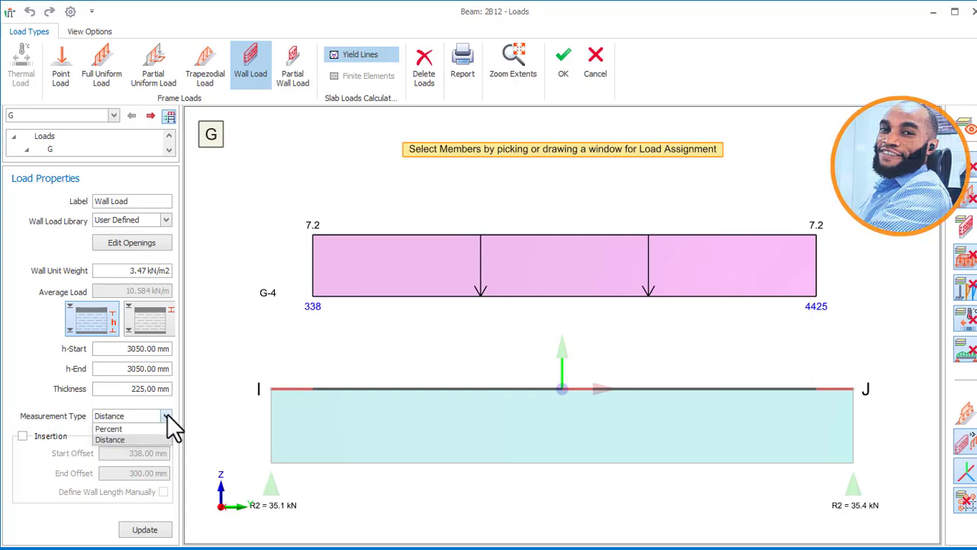
left_click(123, 439)
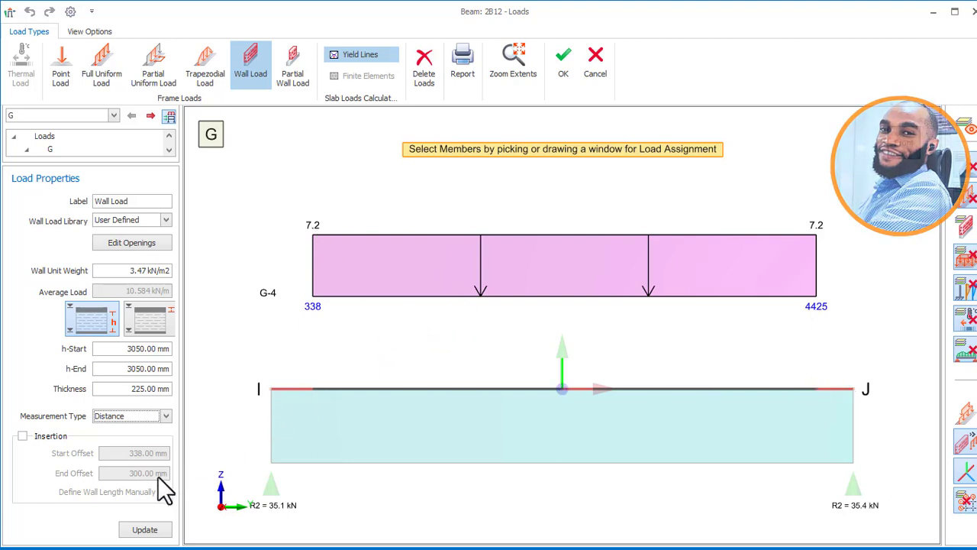
Step: Update beam 2B12's wall load with the entered properties, accept the beam's loads and clear the selection
left_click(144, 530)
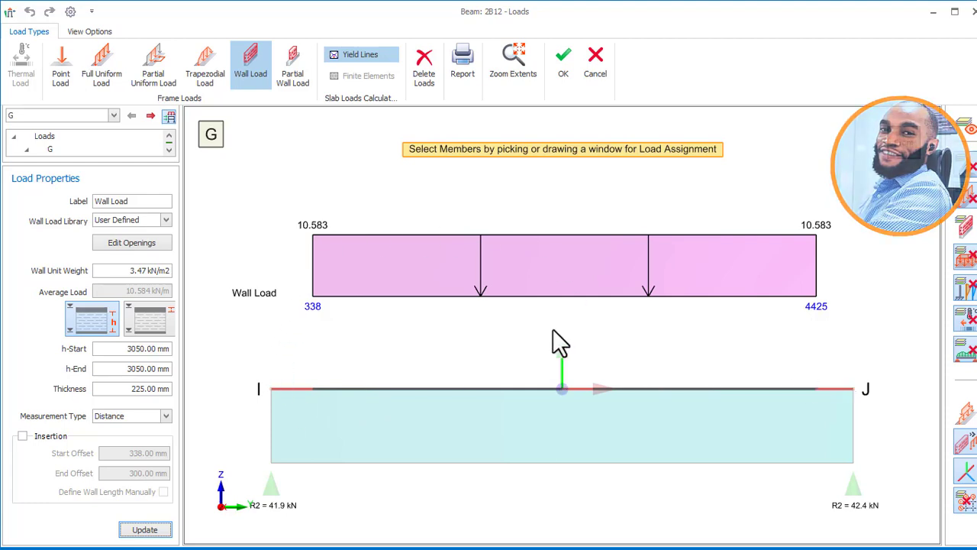
left_click(564, 66)
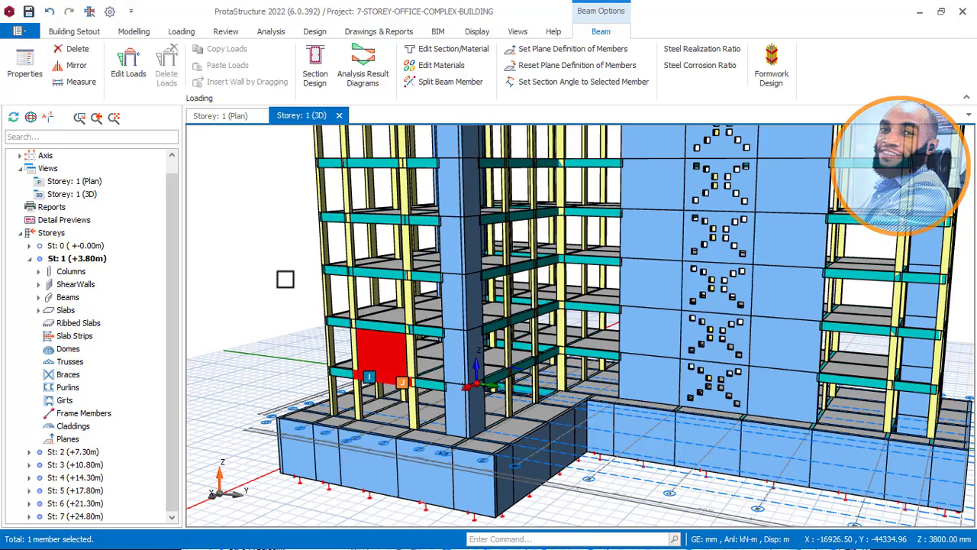
key("Escape")
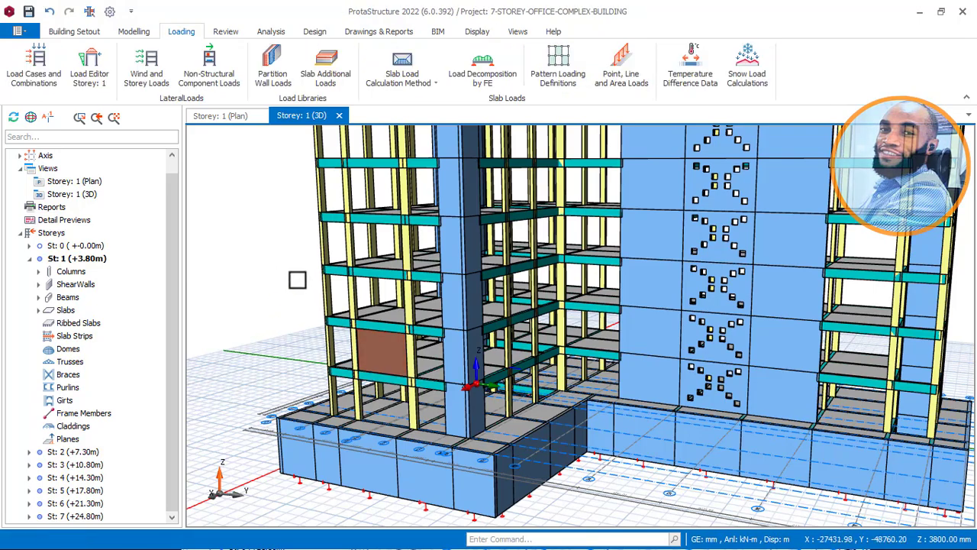
Step: Copy the wall load from beam 2B12 on storey 2
middle_click_drag(333, 375, 399, 371)
scroll(382, 358, "up", 5)
scroll(339, 367, "up", 3)
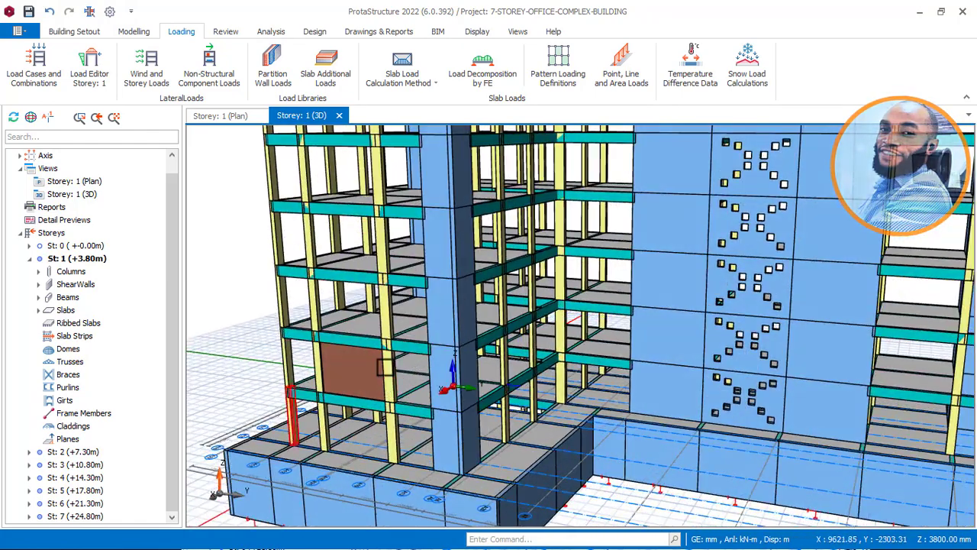
scroll(453, 378, "down", 3)
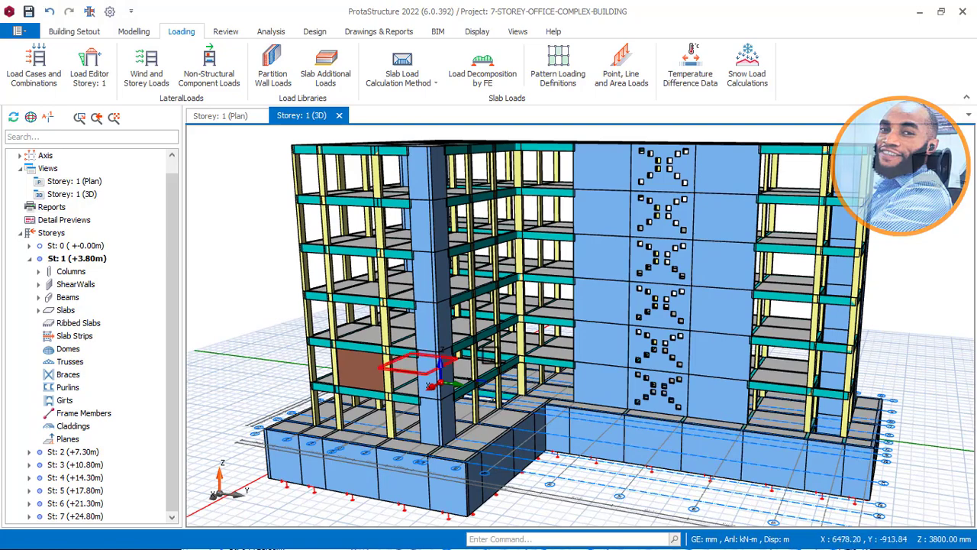
middle_click_drag(438, 367, 527, 366)
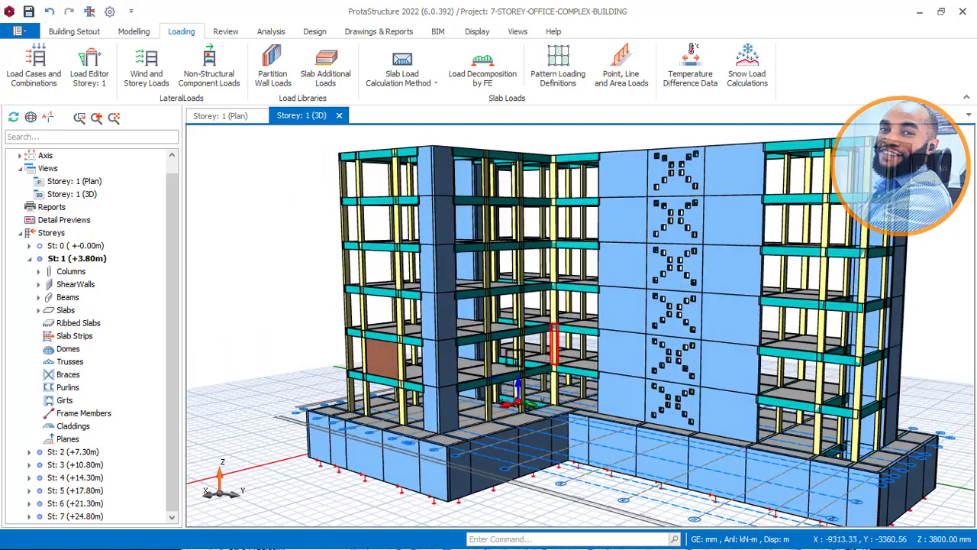
middle_click_drag(461, 353, 412, 343)
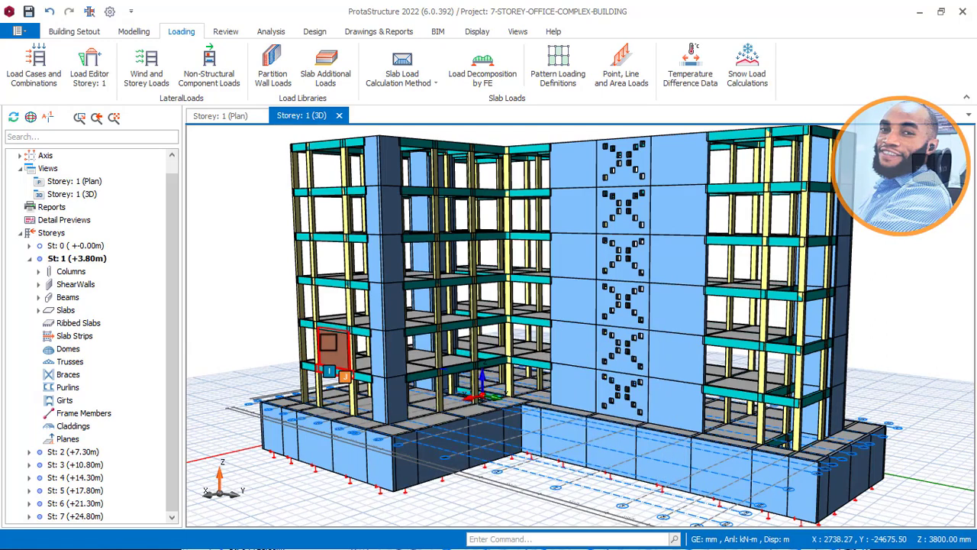
mouse_move(330, 343)
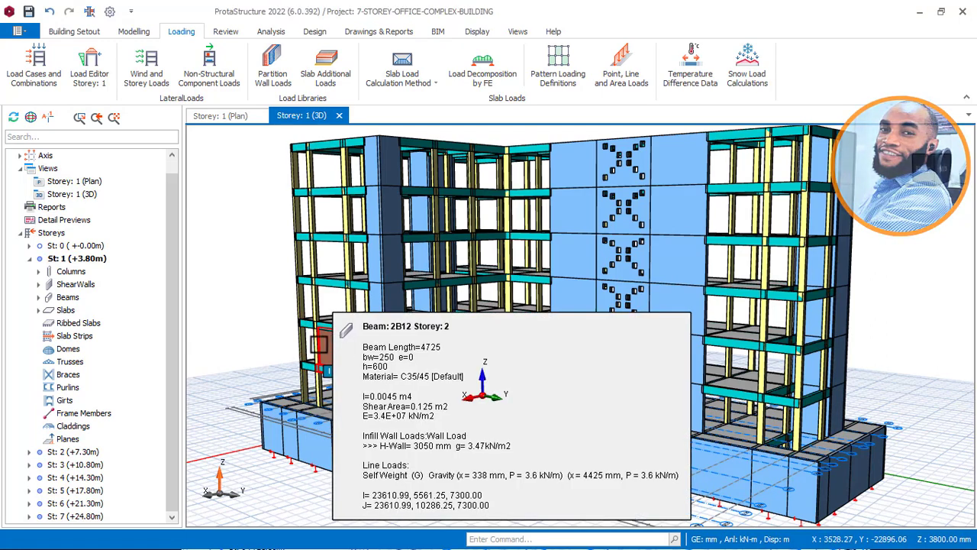
left_click(330, 347)
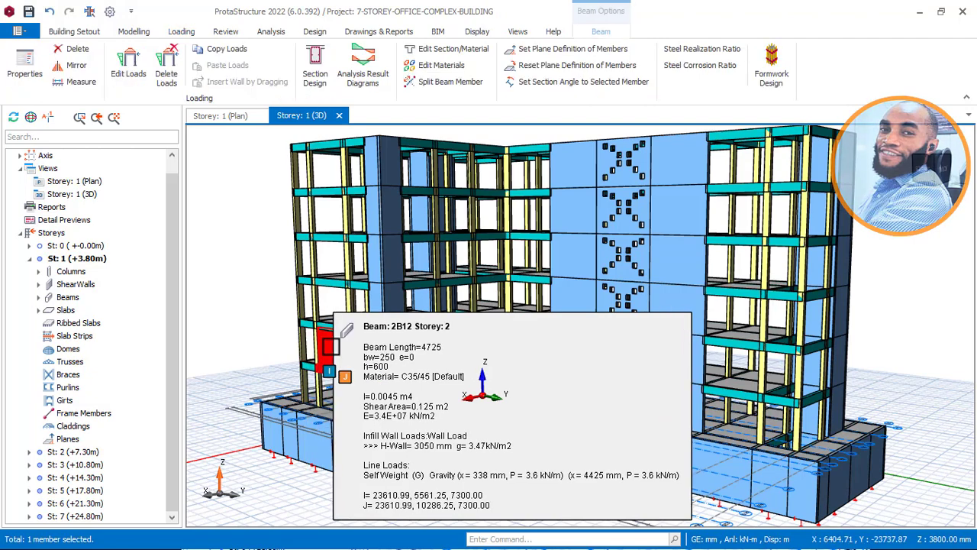
right_click(330, 348)
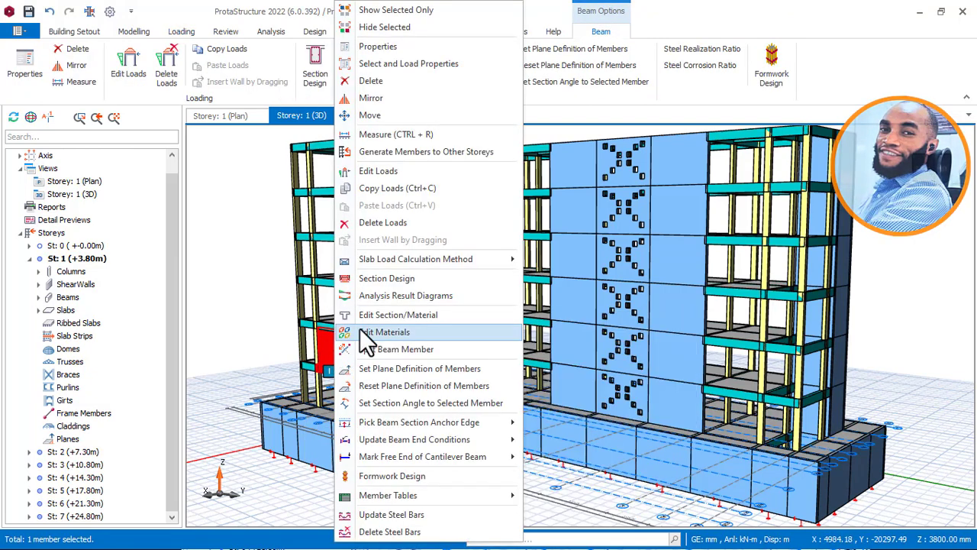
left_click(398, 187)
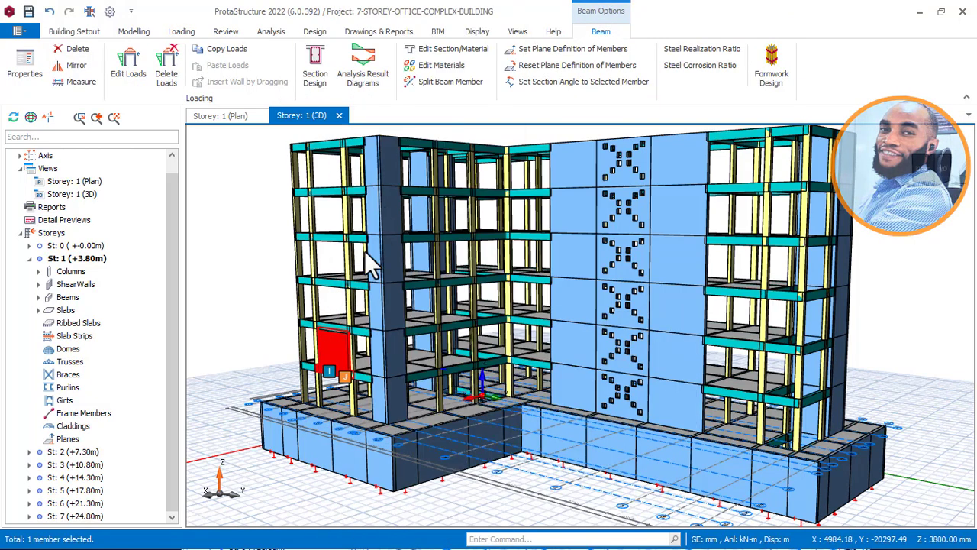
left_click(334, 348)
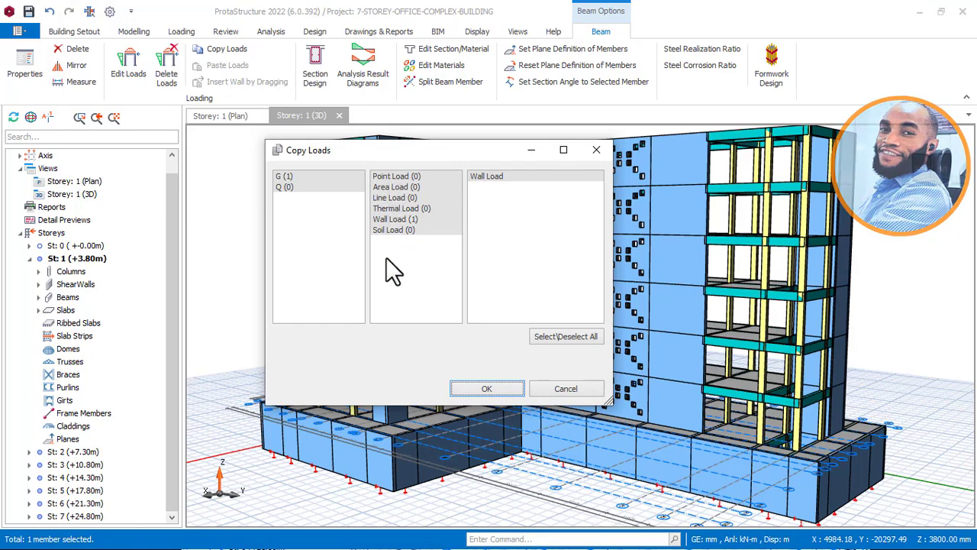
left_click(481, 388)
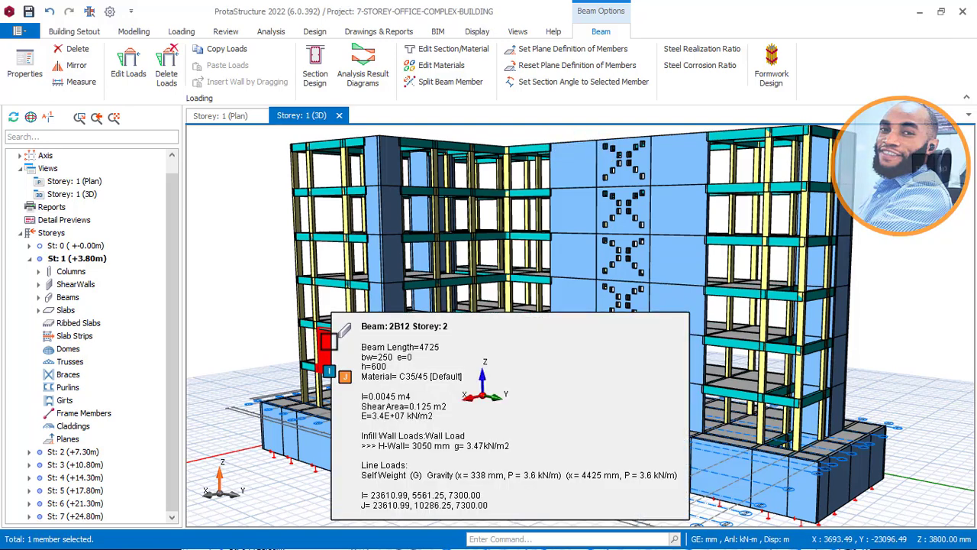
Step: Select all storey 1 beams, paste the copied wall load onto them and clear the selection
left_click(39, 297)
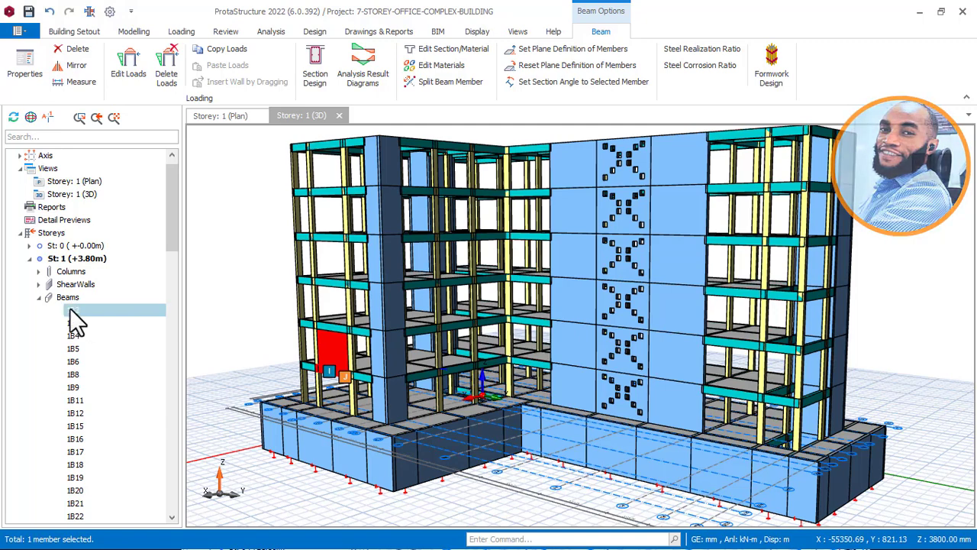
left_click_drag(169, 203, 169, 437)
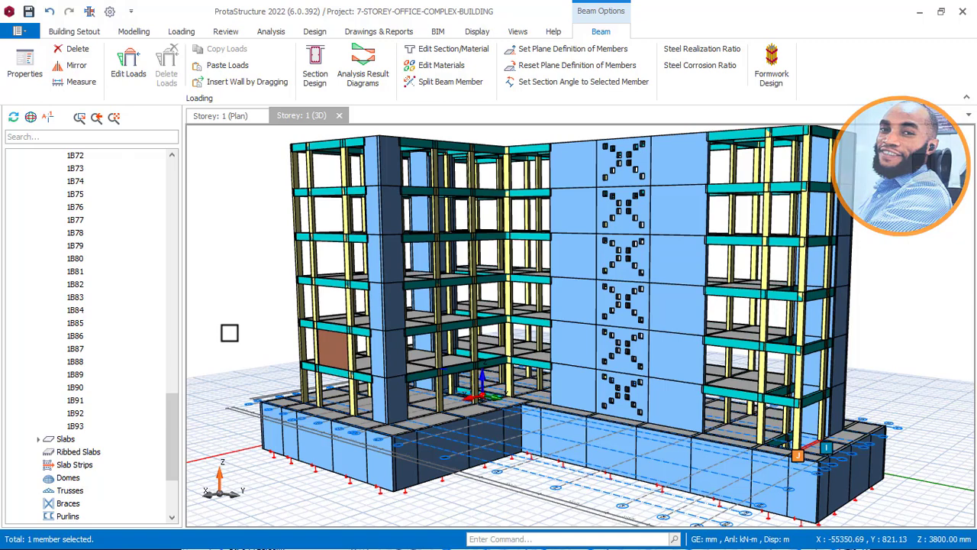
key("ctrl+a")
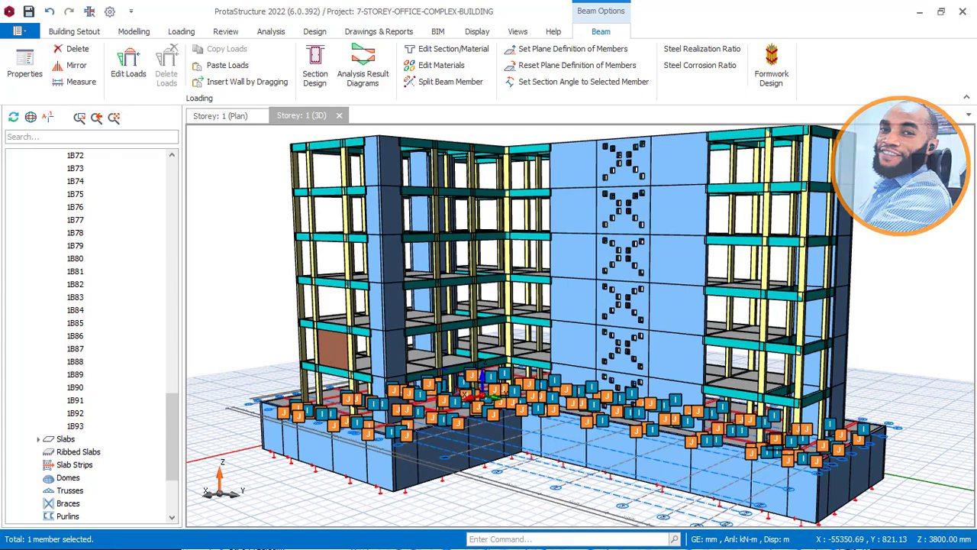
right_click(227, 248)
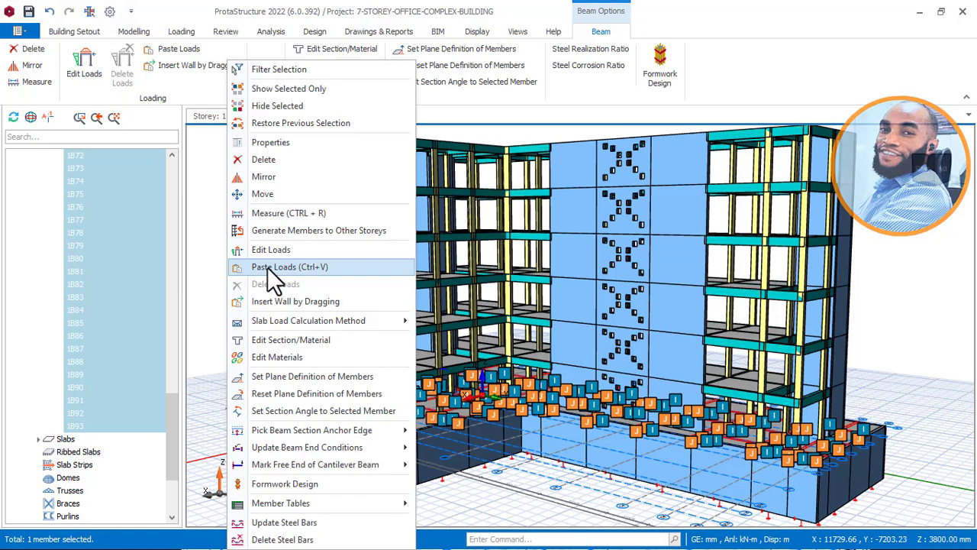
left_click(267, 268)
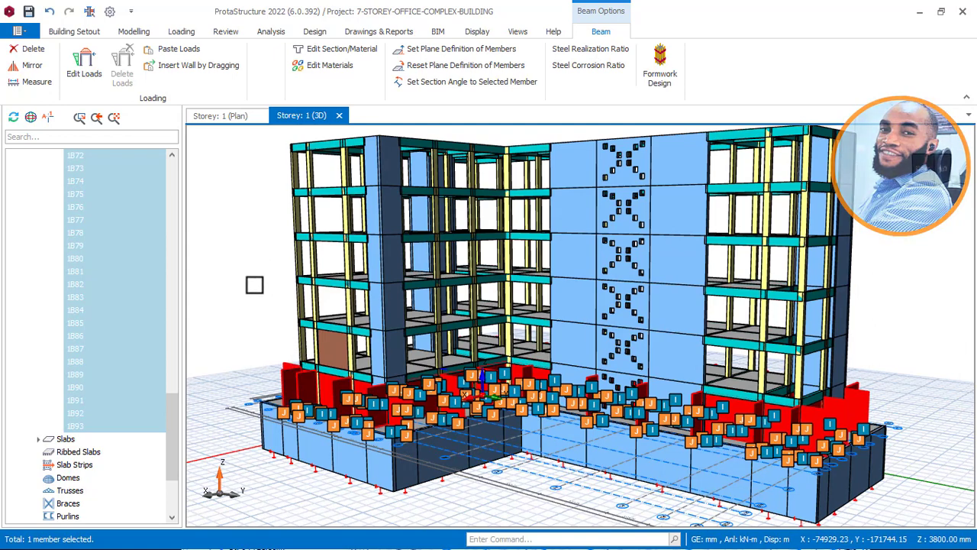
key("Escape")
Step: Delete the wall load from the short storey 1 beam projecting beyond the column line, near the building's outer corner
scroll(253, 270, "up", 2)
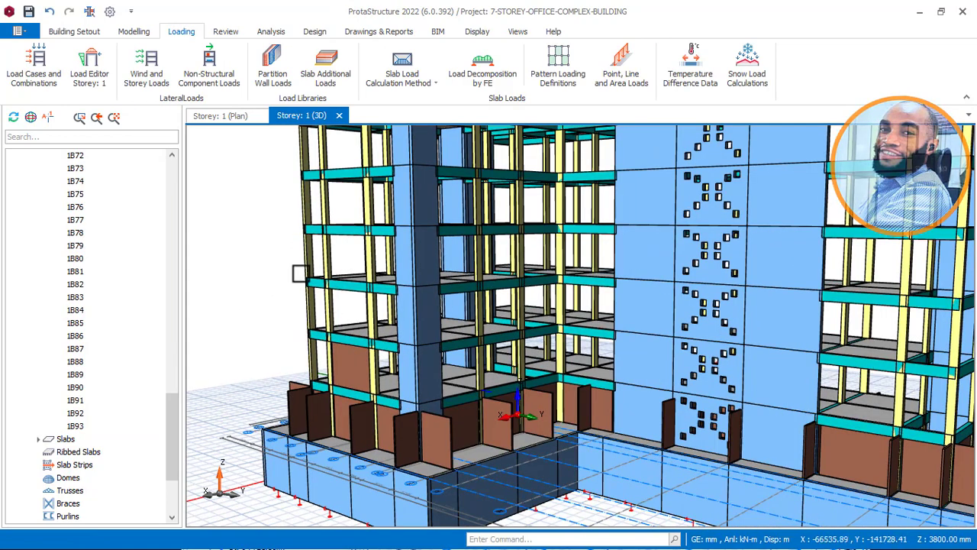
scroll(325, 281, "down", 2)
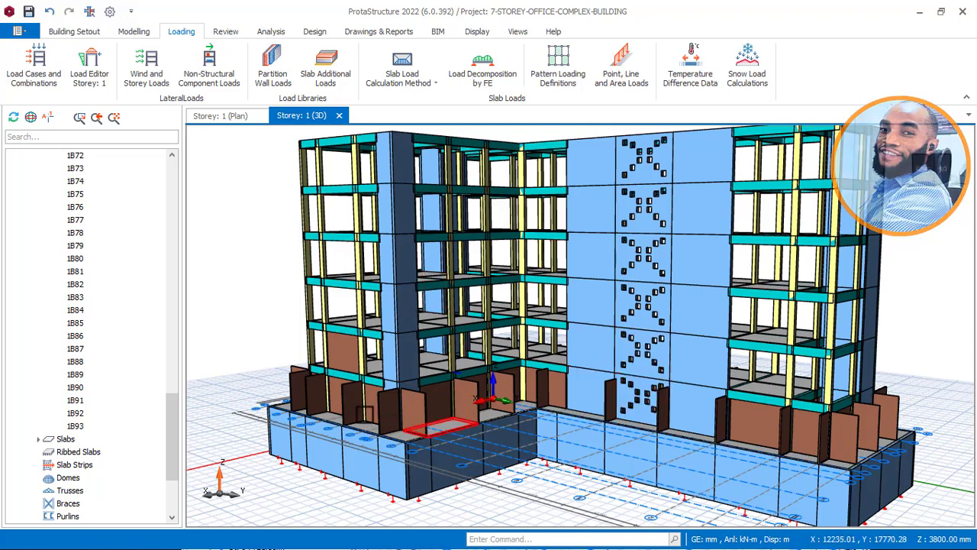
scroll(293, 399, "up", 1)
scroll(293, 398, "up", 1)
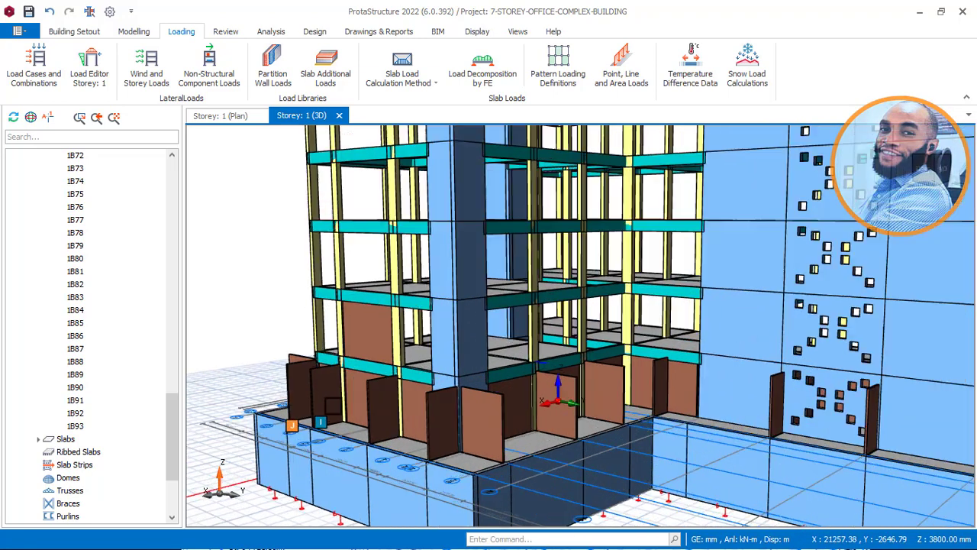
middle_click_drag(391, 449, 425, 425)
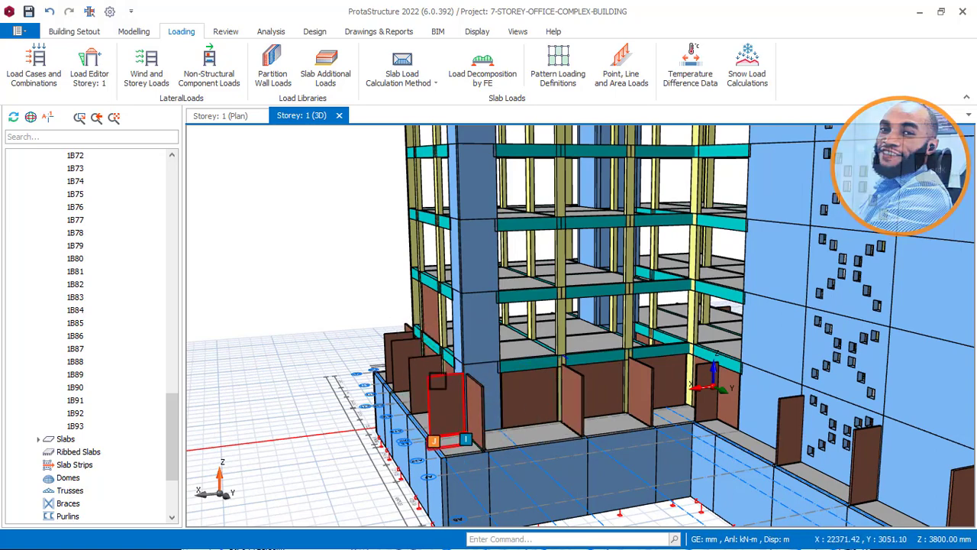
left_click(437, 382)
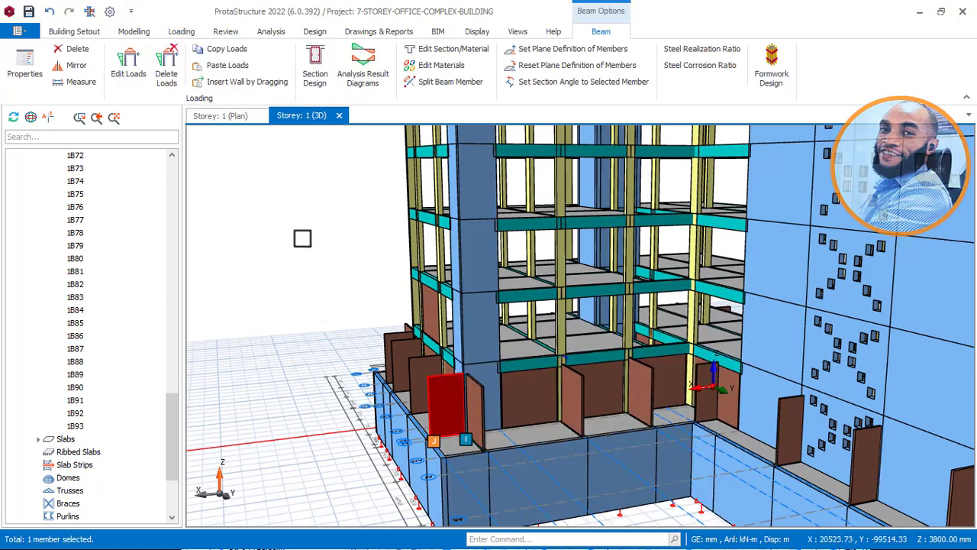
right_click(329, 236)
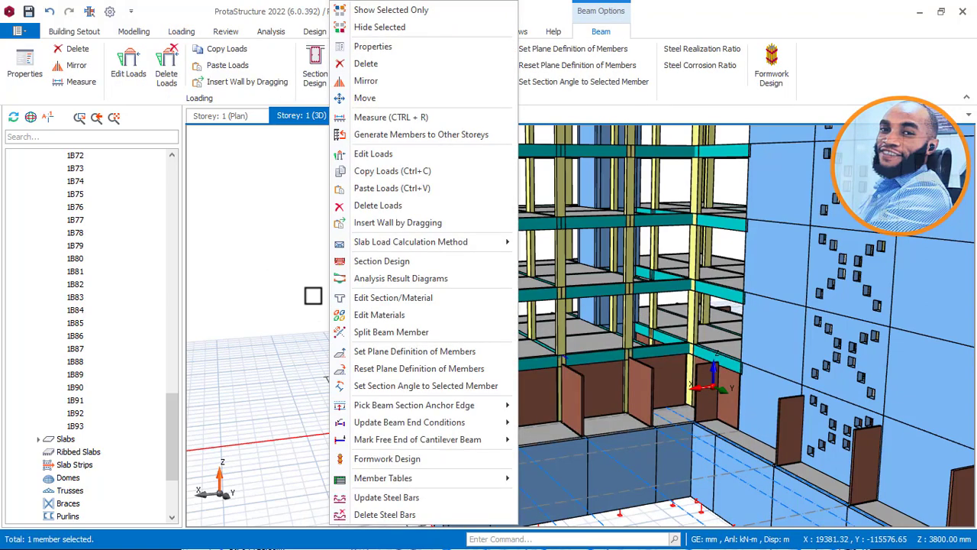
left_click(371, 205)
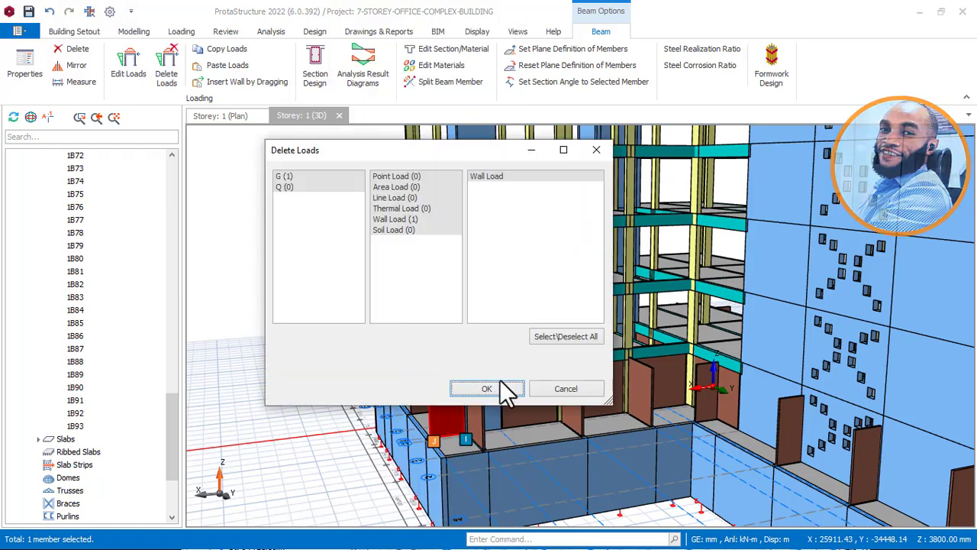
left_click(497, 386)
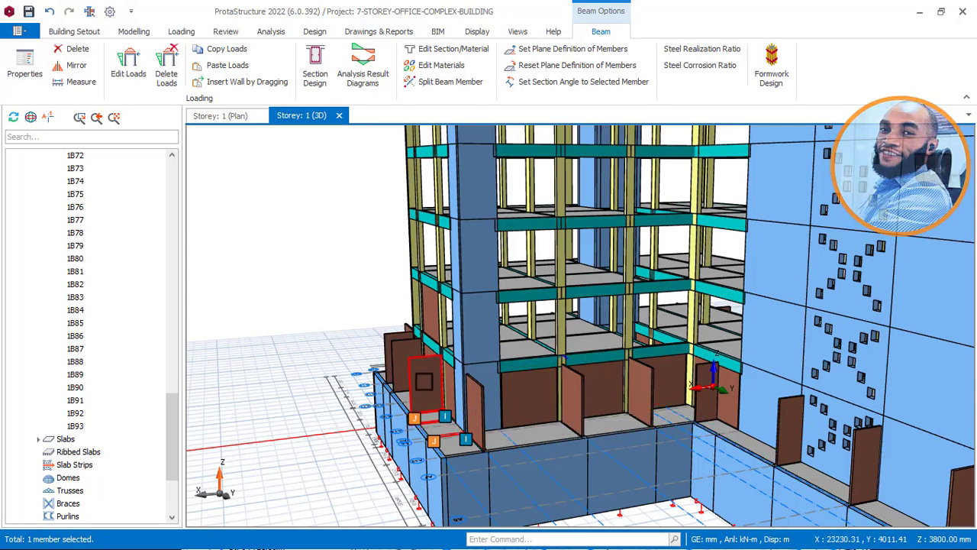
Step: Delete the wall loads from the remaining projecting beams around storey 1's outer edge, including 1B64, 1B93 and 1B91, and review the walls left
mouse_move(425, 382)
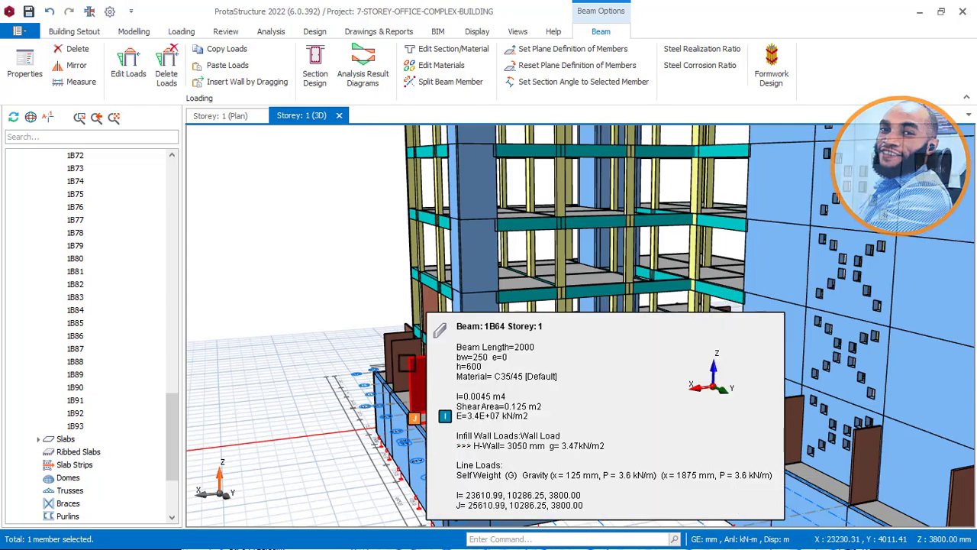
left_click(392, 341, "ctrl")
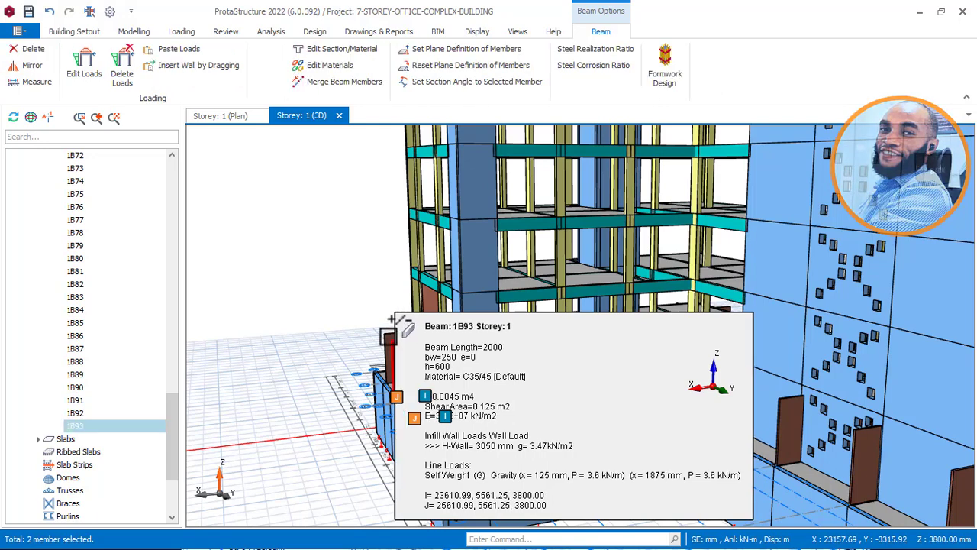
left_click(381, 330, "ctrl")
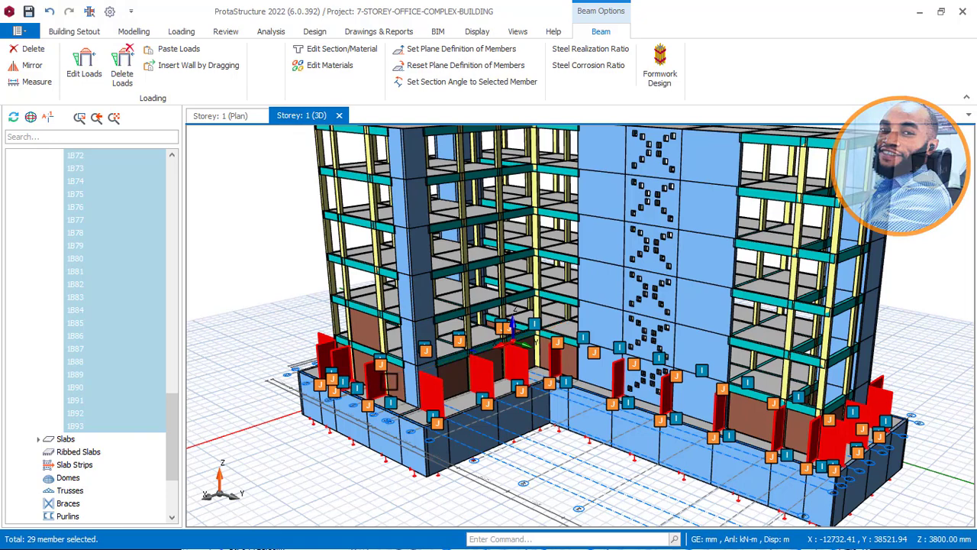
middle_click_drag(389, 382, 362, 374)
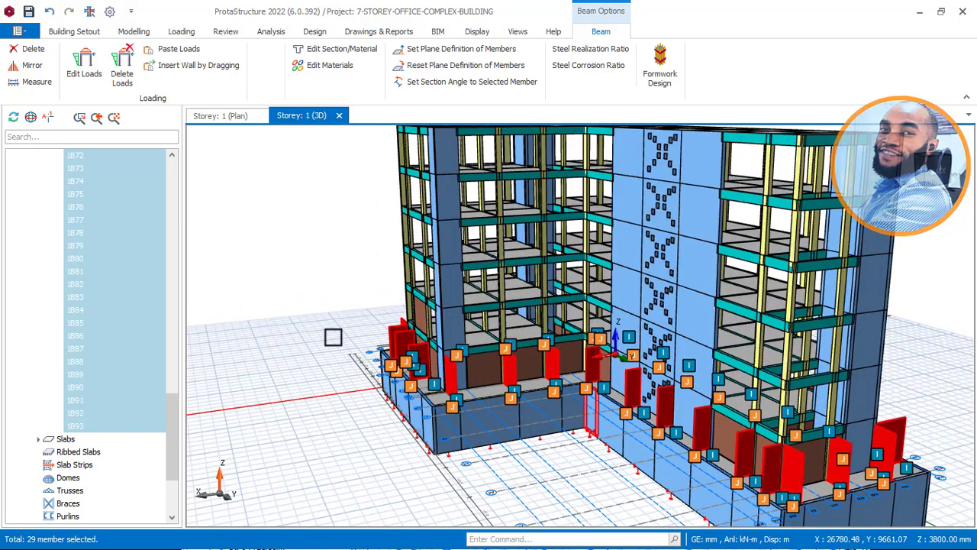
right_click(319, 266)
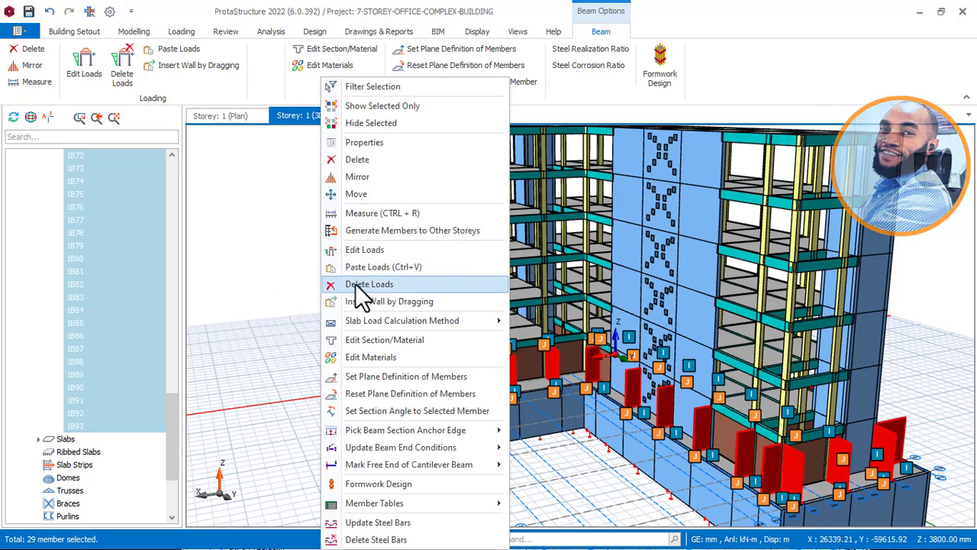
left_click(358, 284)
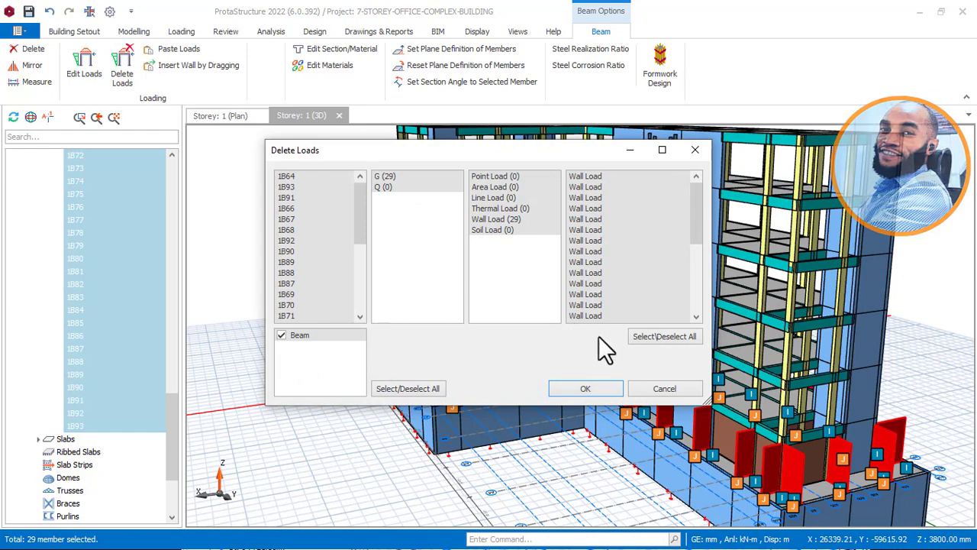
left_click(596, 391)
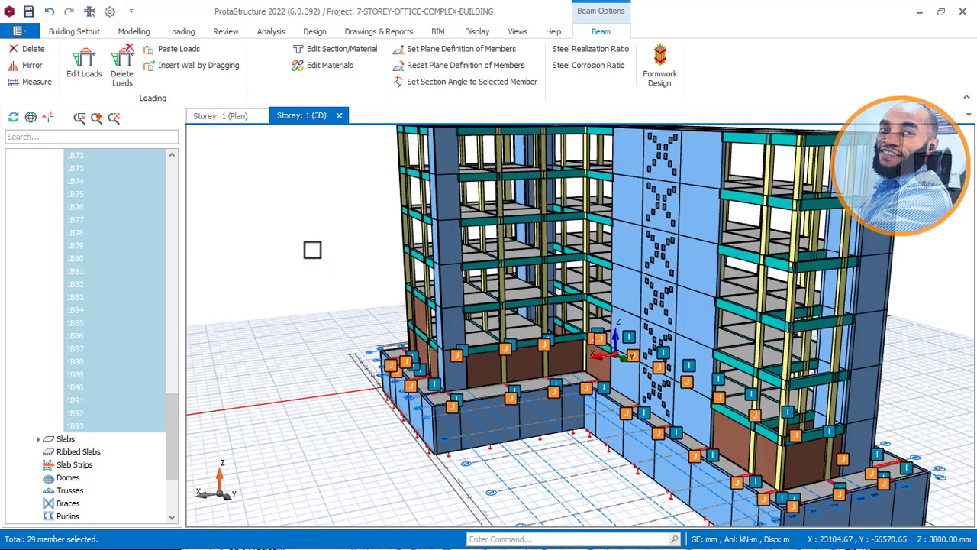
key("Escape")
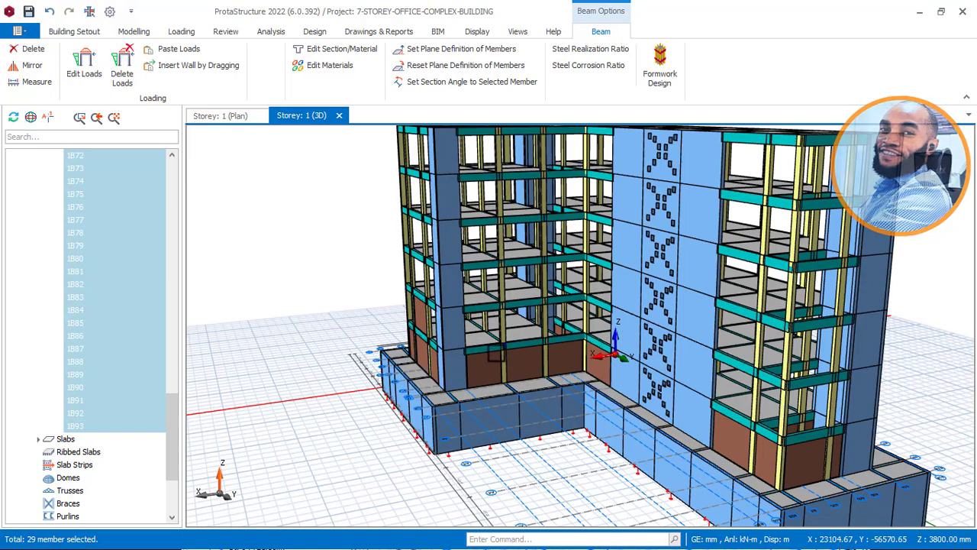
scroll(534, 333, "down", 1)
middle_click_drag(621, 389, 725, 389)
middle_click_drag(367, 425, 626, 420)
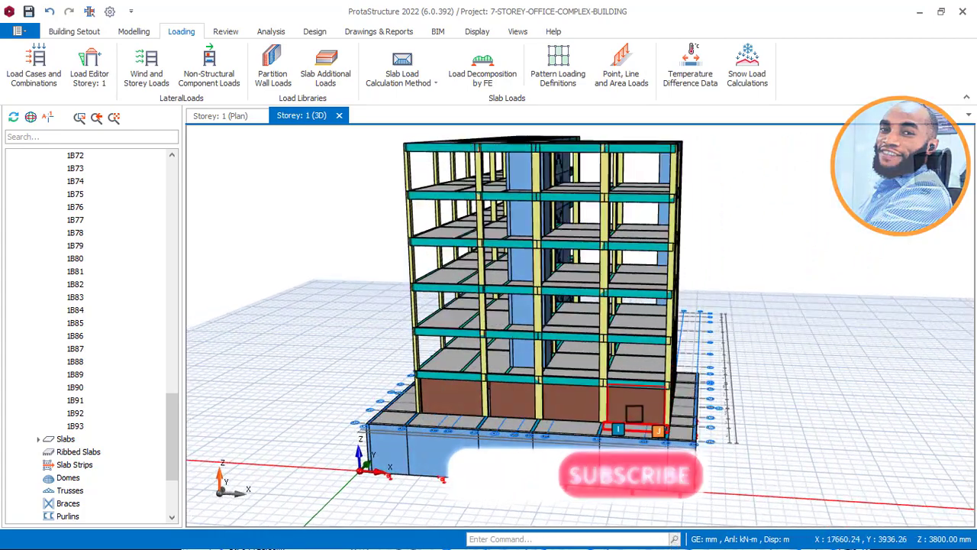
Step: Collapse the storey 1 branch of the structure tree and make storey 2 (+7.30m) the active storey
middle_click_drag(493, 418, 500, 397)
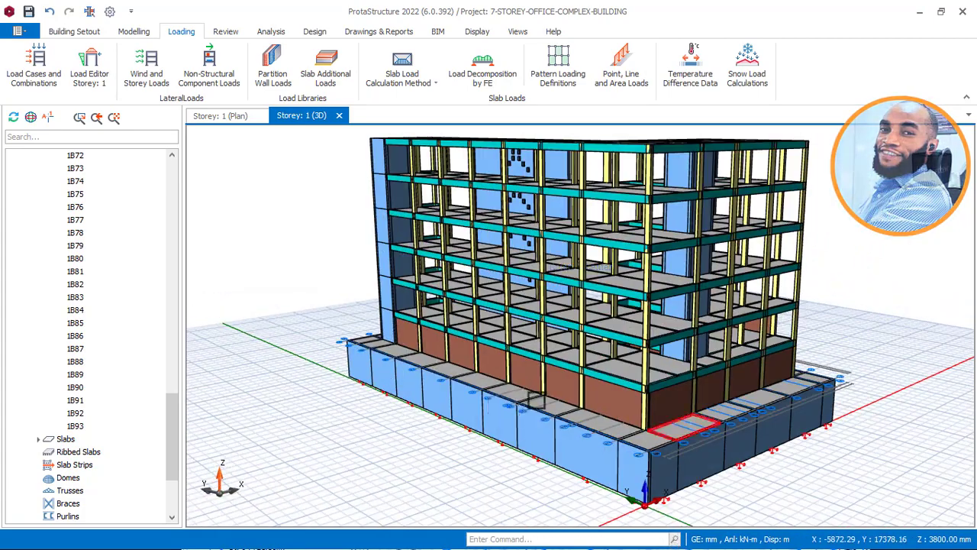
scroll(493, 370, "up", 2)
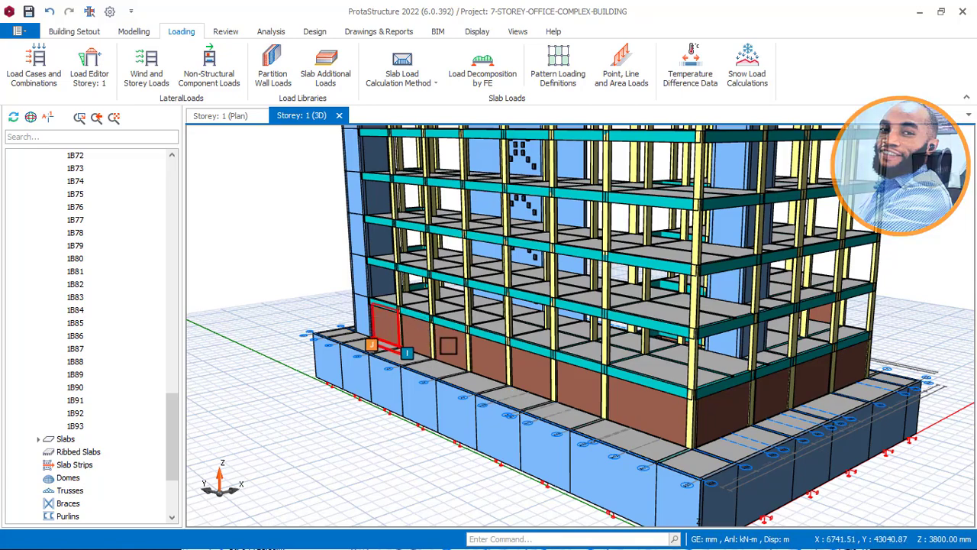
middle_click_drag(763, 388, 529, 395)
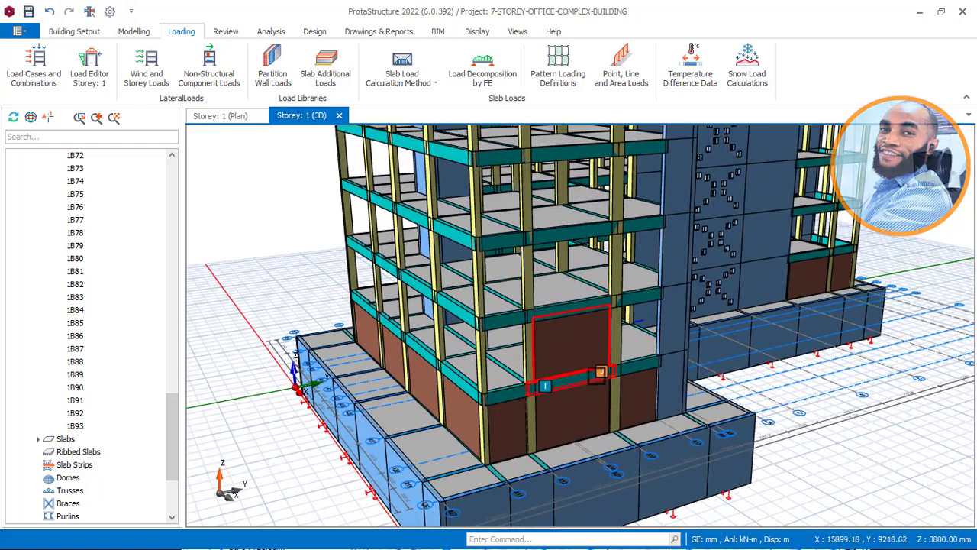
middle_click_drag(642, 366, 628, 422)
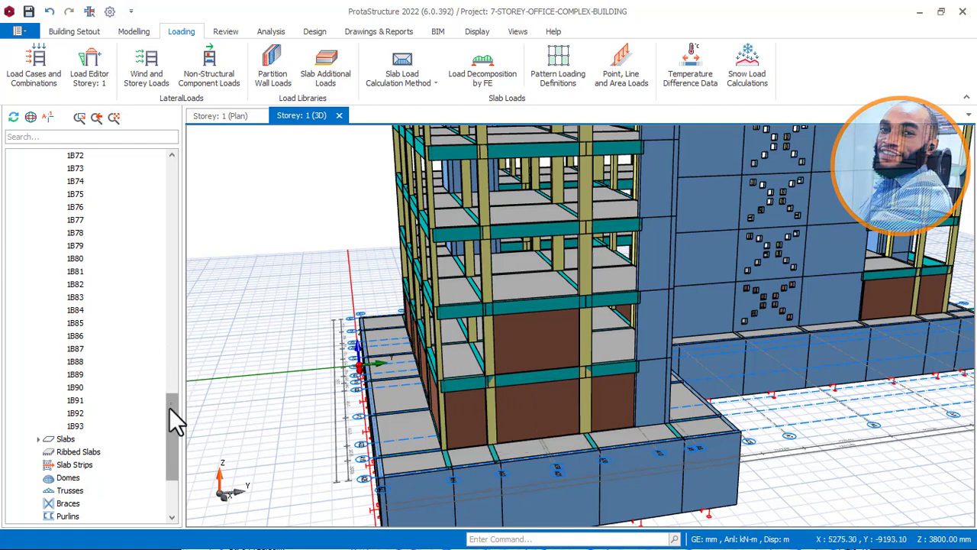
left_click_drag(168, 407, 169, 169)
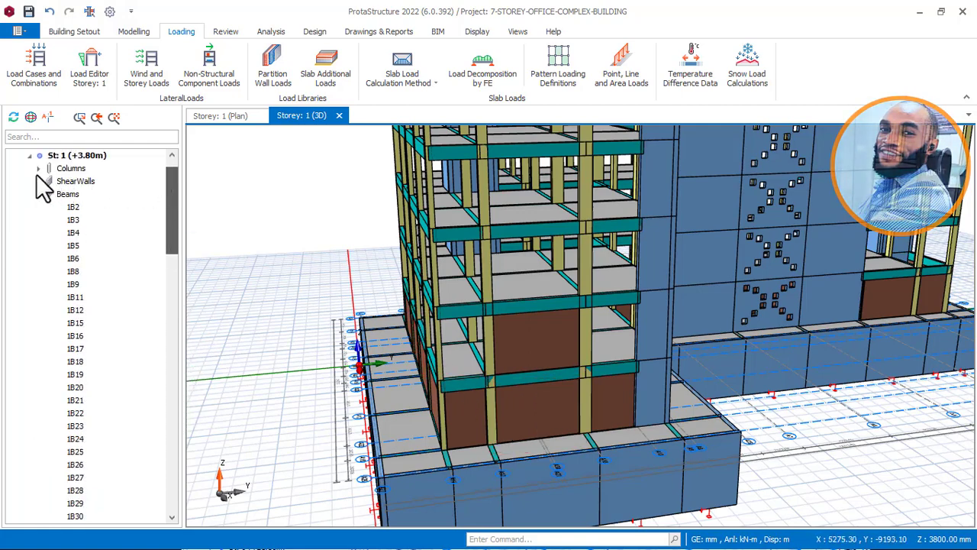
scroll(38, 201, "up", 3)
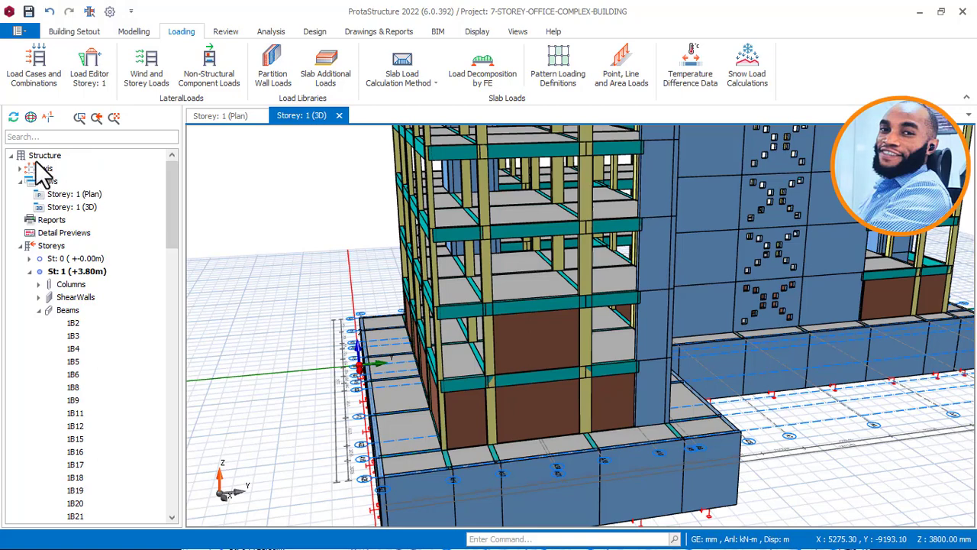
left_click(31, 272)
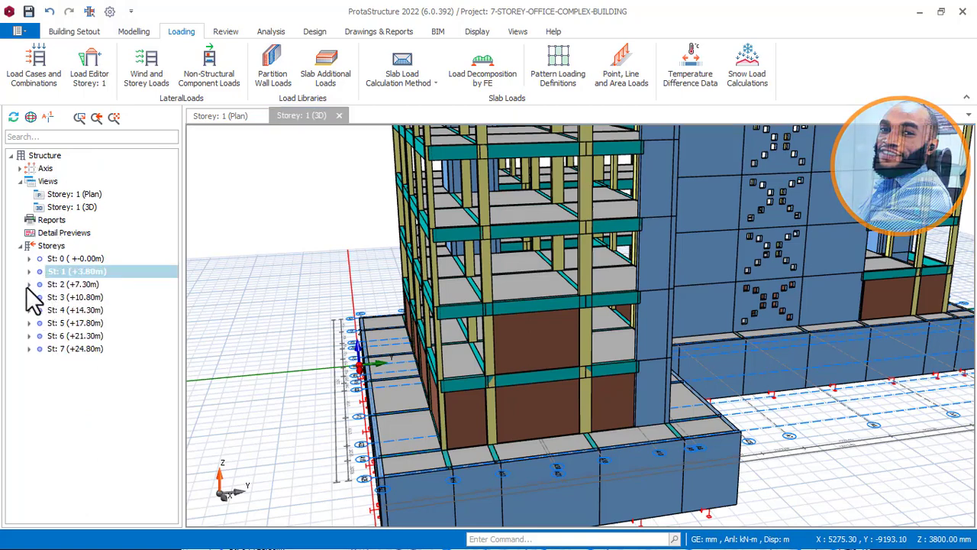
left_click(71, 284)
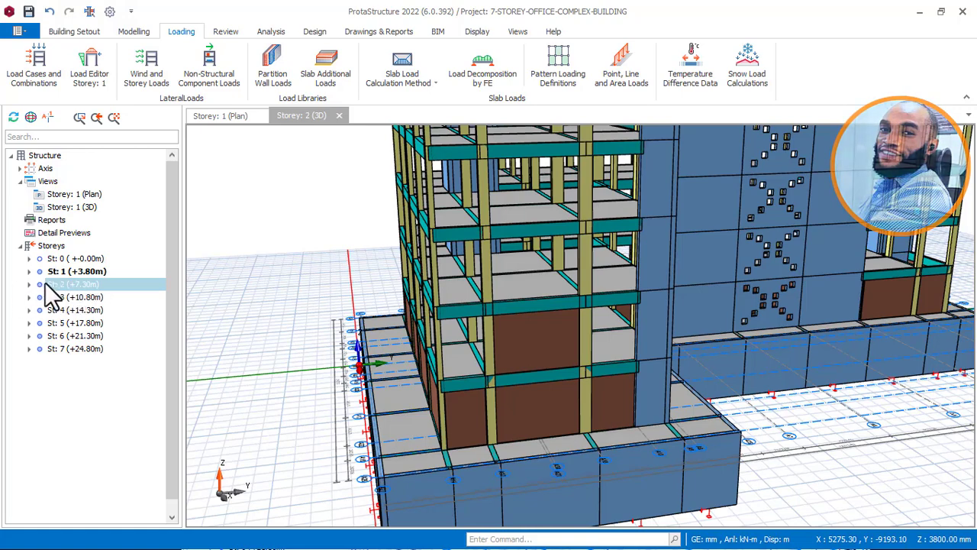
double_click(91, 285)
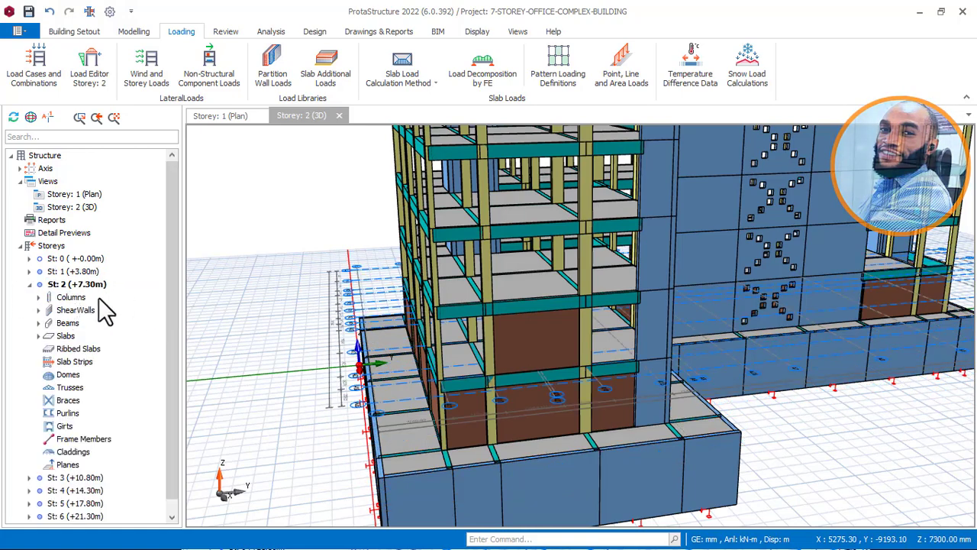
Step: Select all storey 2 beams from 2B2 to 2B64, paste the copied wall load onto them and clear the selection
left_click(39, 324)
left_click(98, 337)
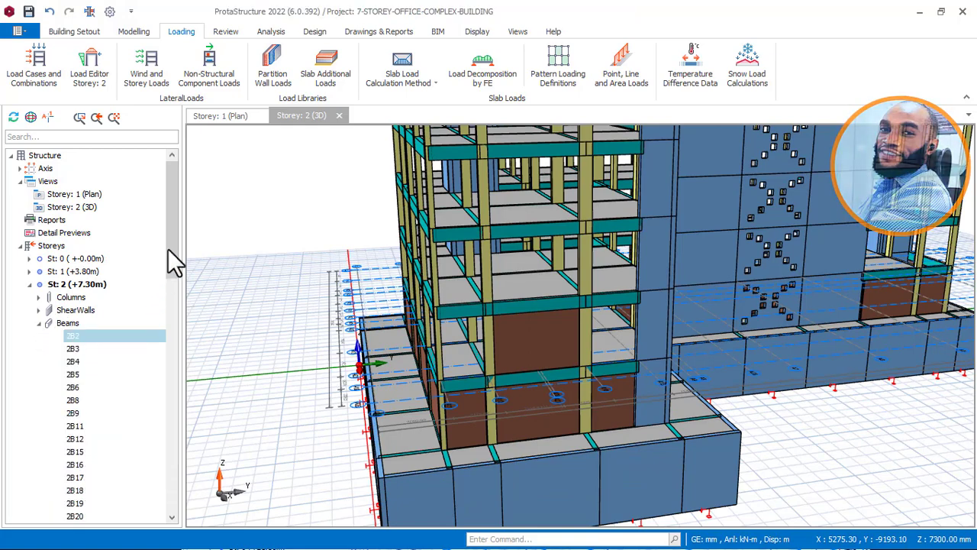
left_click_drag(175, 307, 167, 429)
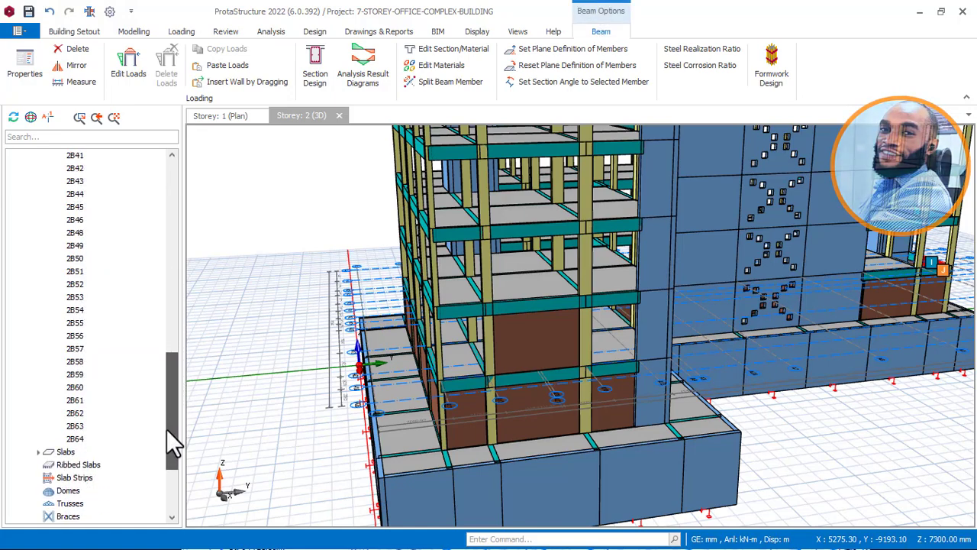
left_click(75, 439, "shift")
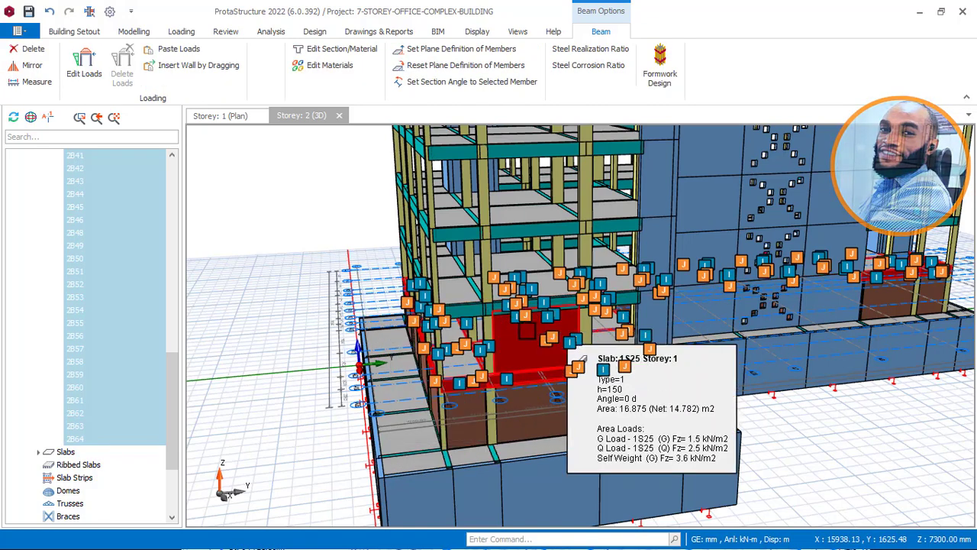
mouse_move(489, 372)
middle_mouse_down()
mouse_move(465, 362)
mouse_move(462, 349)
mouse_move(451, 360)
mouse_move(353, 231)
mouse_move(355, 240)
middle_mouse_up()
right_click(356, 243)
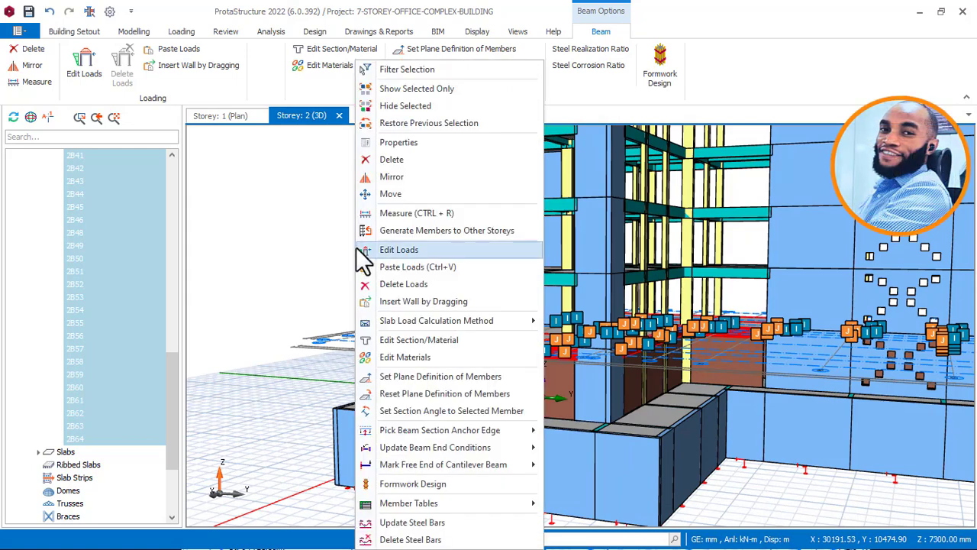
left_click(403, 270)
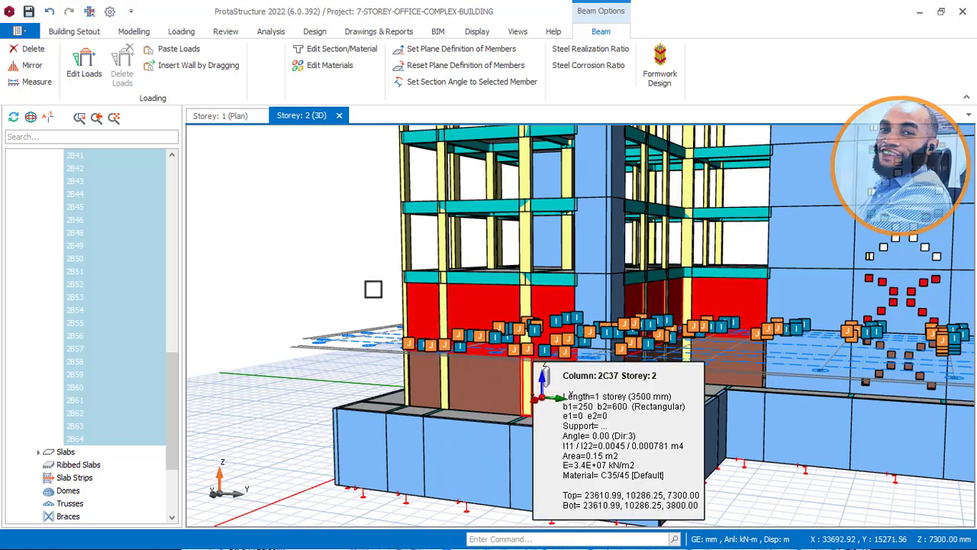
scroll(432, 342, "down", 1)
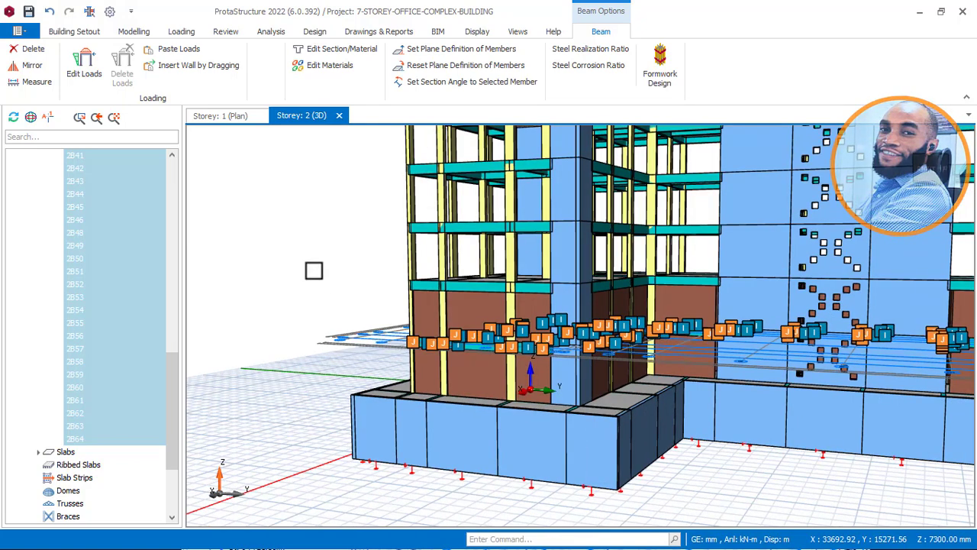
middle_click_drag(334, 279, 362, 281)
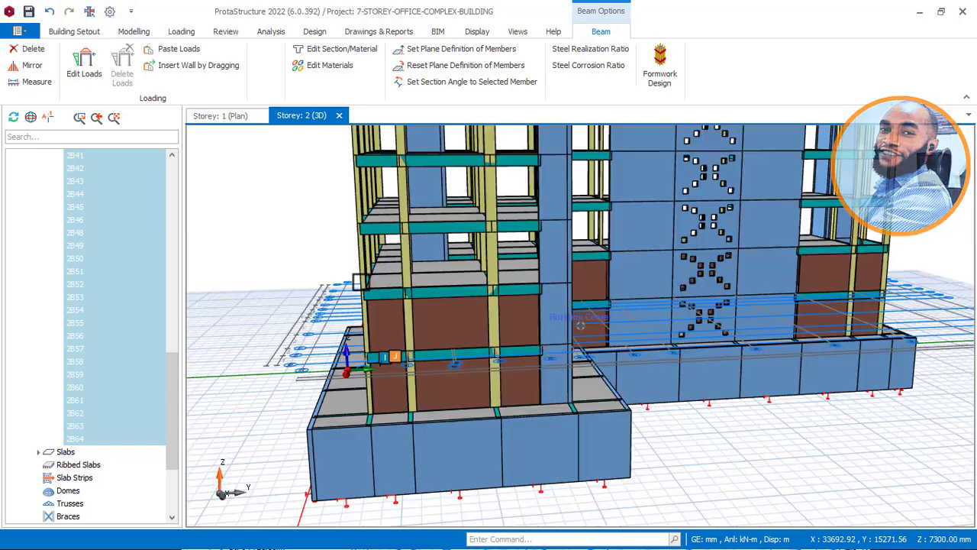
key("Escape")
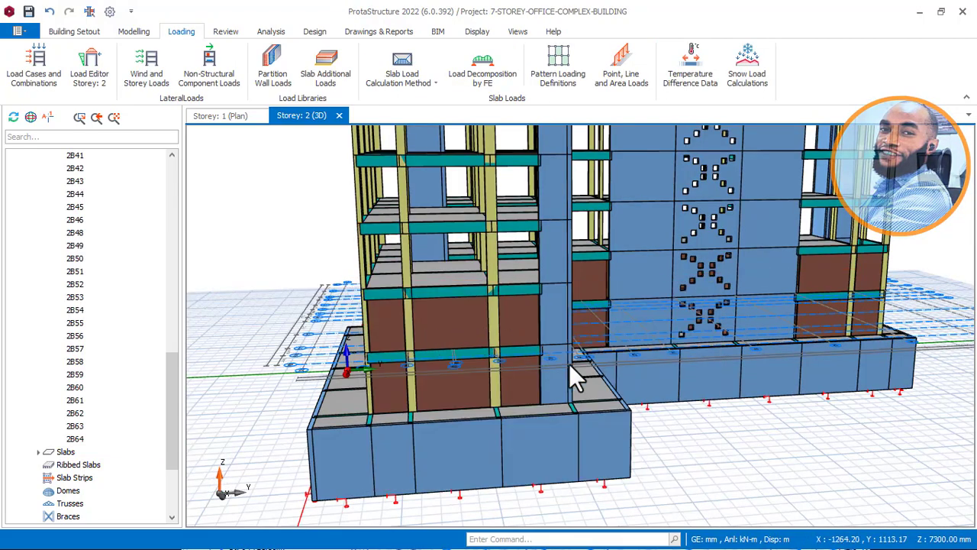
Step: Examine the wall loads on every storey of the building, including the re-entrant corner and the shear wall faces
middle_click_drag(576, 377, 500, 424)
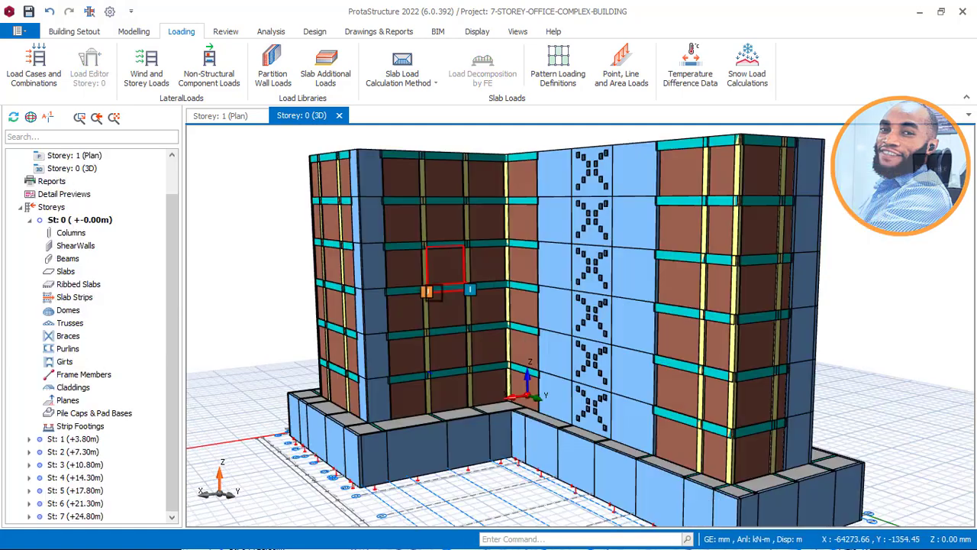
scroll(429, 317, "down", 2)
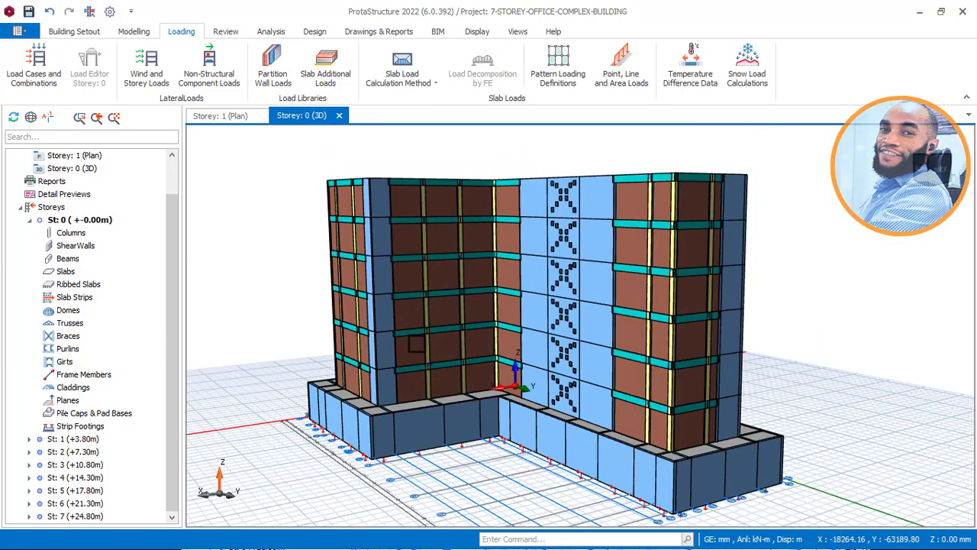
mouse_move(416, 343)
middle_mouse_down()
mouse_move(448, 351)
mouse_move(476, 334)
mouse_move(400, 349)
mouse_move(229, 349)
mouse_move(267, 371)
mouse_move(447, 371)
mouse_move(449, 359)
mouse_move(553, 368)
mouse_move(549, 301)
mouse_move(554, 351)
mouse_move(549, 340)
mouse_move(534, 347)
mouse_move(506, 308)
mouse_move(463, 310)
middle_mouse_up()
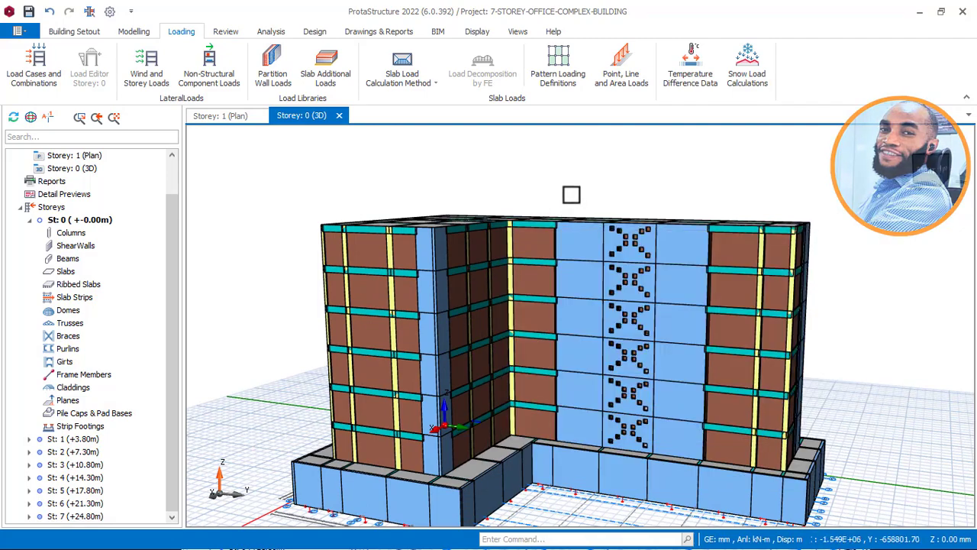
scroll(572, 195, "up", 2)
middle_click_drag(526, 228, 560, 186)
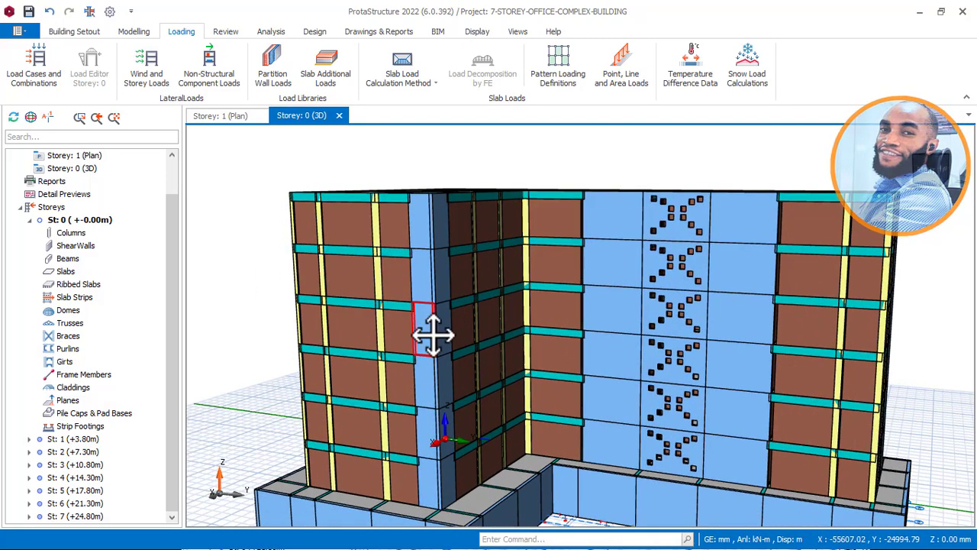
middle_click_drag(432, 332, 479, 319)
scroll(406, 377, "up", 3)
middle_click_drag(404, 375, 469, 349)
scroll(427, 367, "down", 2)
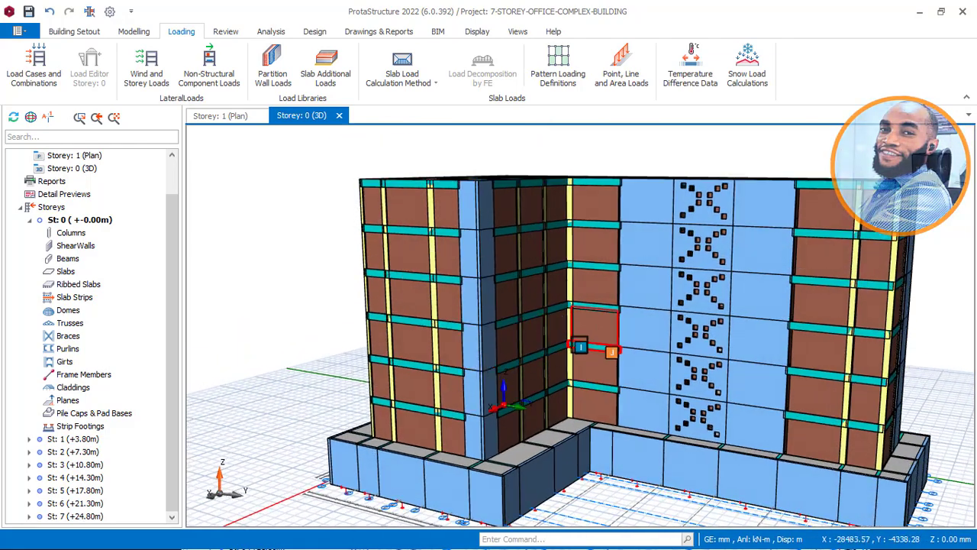
middle_click_drag(580, 348, 529, 351)
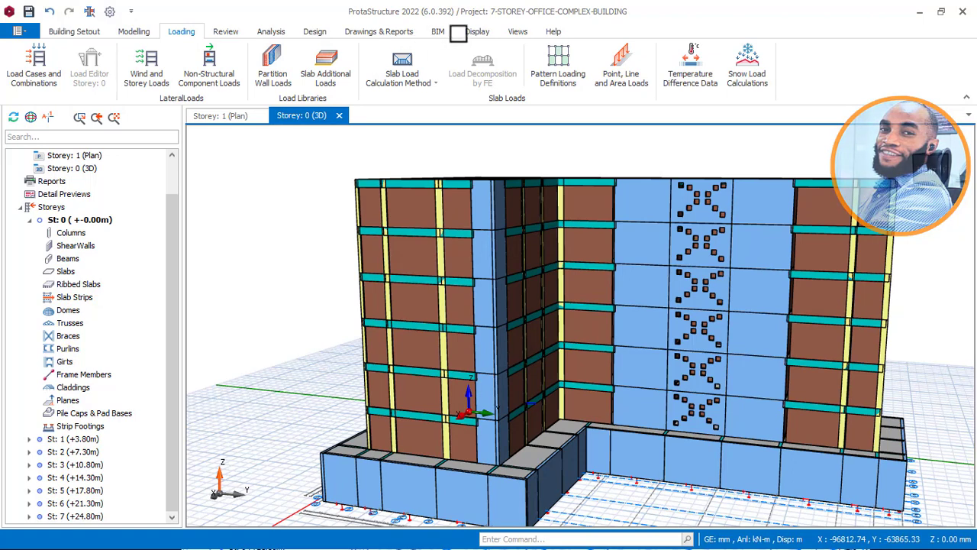
Step: In the layer and color settings, lower the Partition Wall Hatch opacity to just under 196 and apply it to the 3D view
left_click(477, 33)
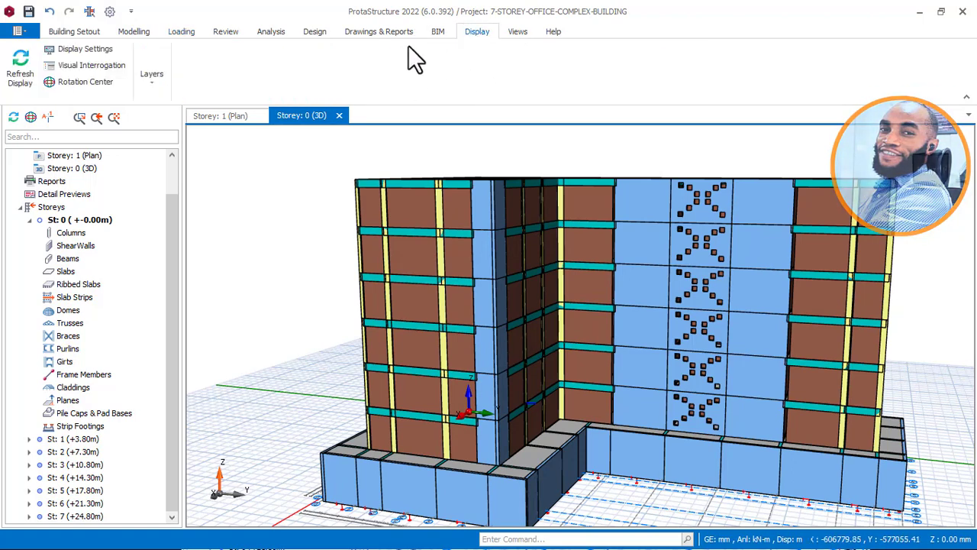
left_click(160, 84)
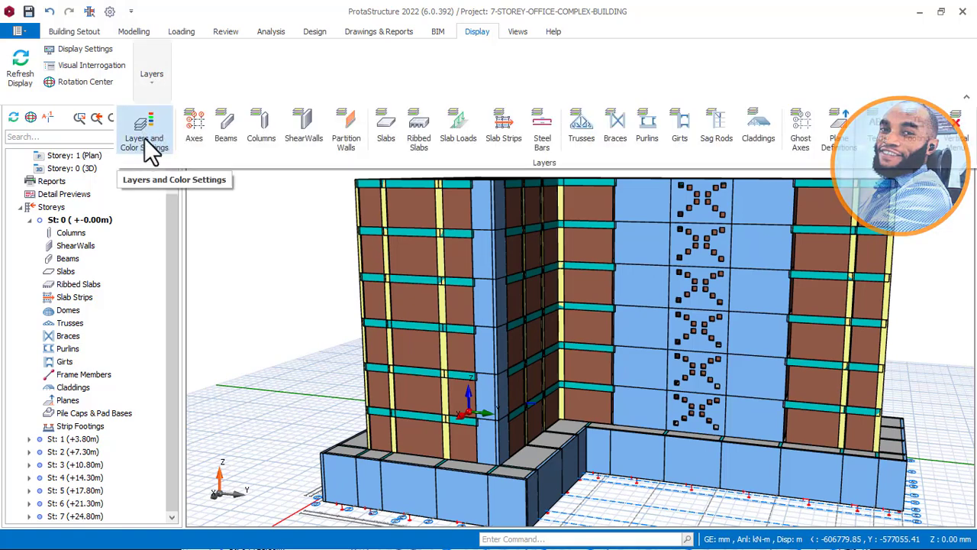
left_click(145, 138)
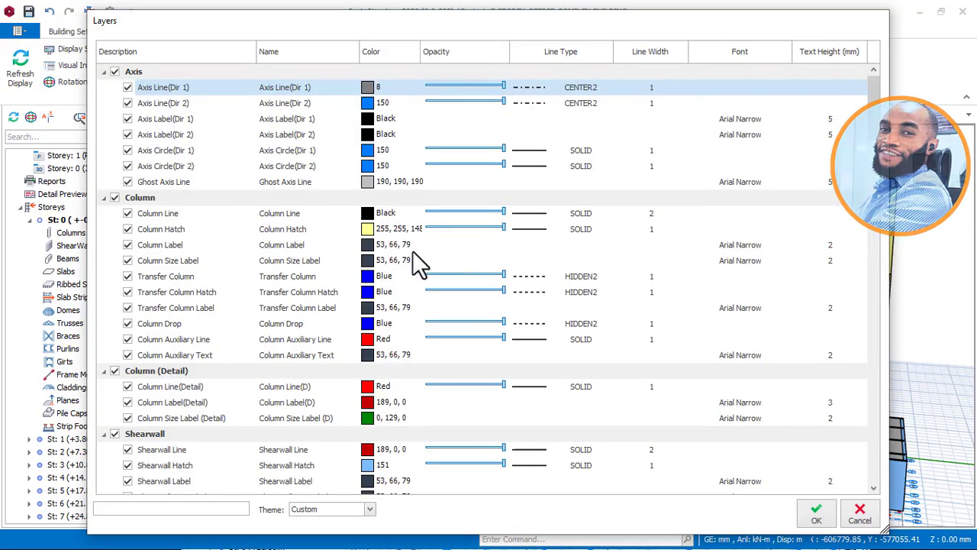
scroll(390, 248, "down", 10)
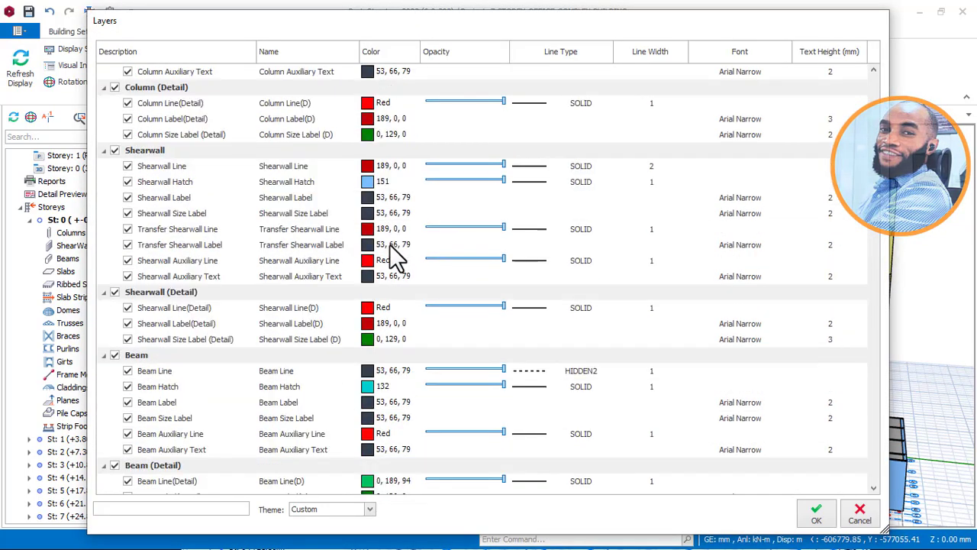
scroll(386, 336, "down", 6)
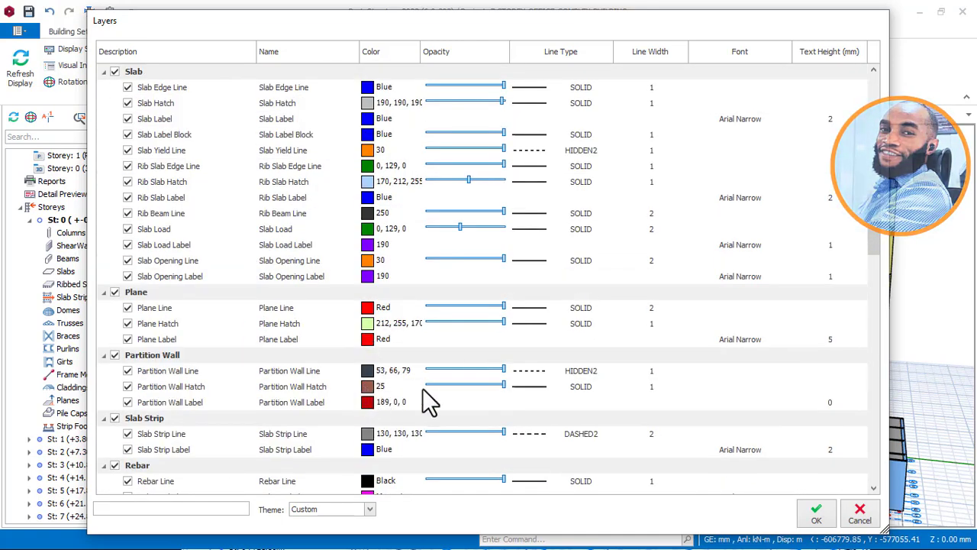
left_click(501, 384)
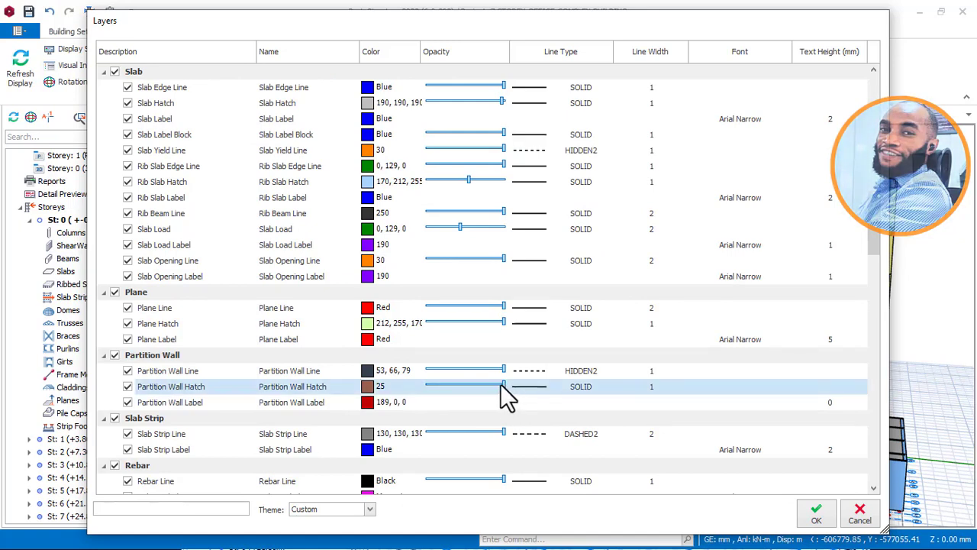
left_click_drag(500, 387, 486, 385)
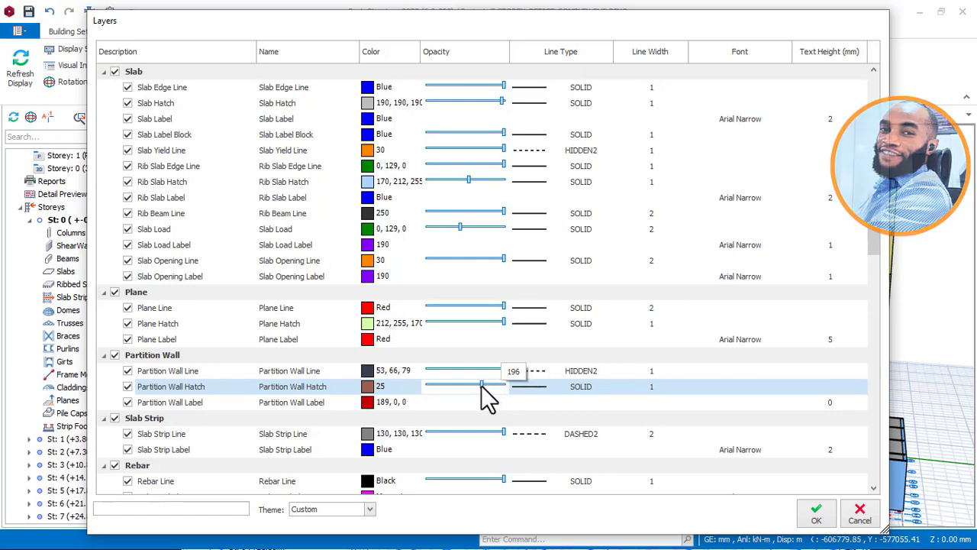
left_click_drag(481, 387, 479, 391)
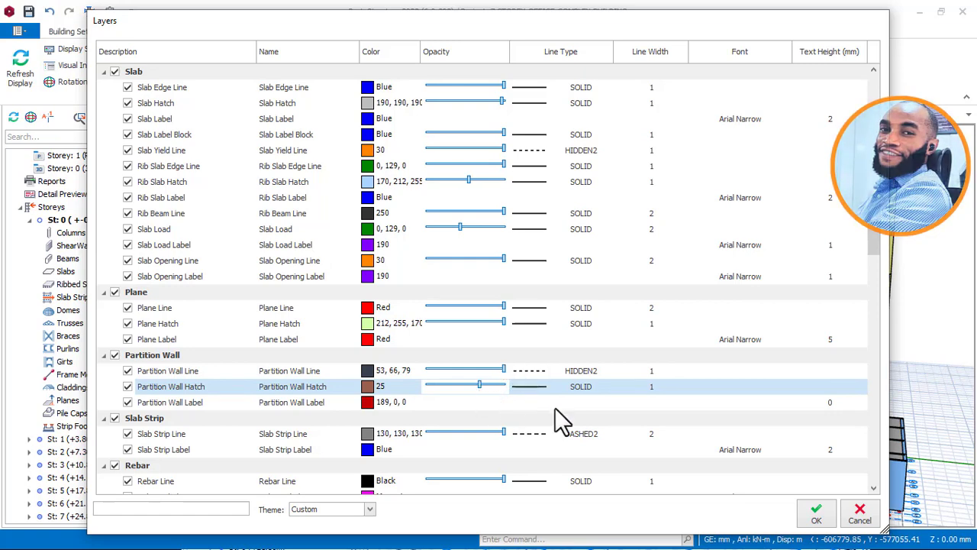
left_click(815, 513)
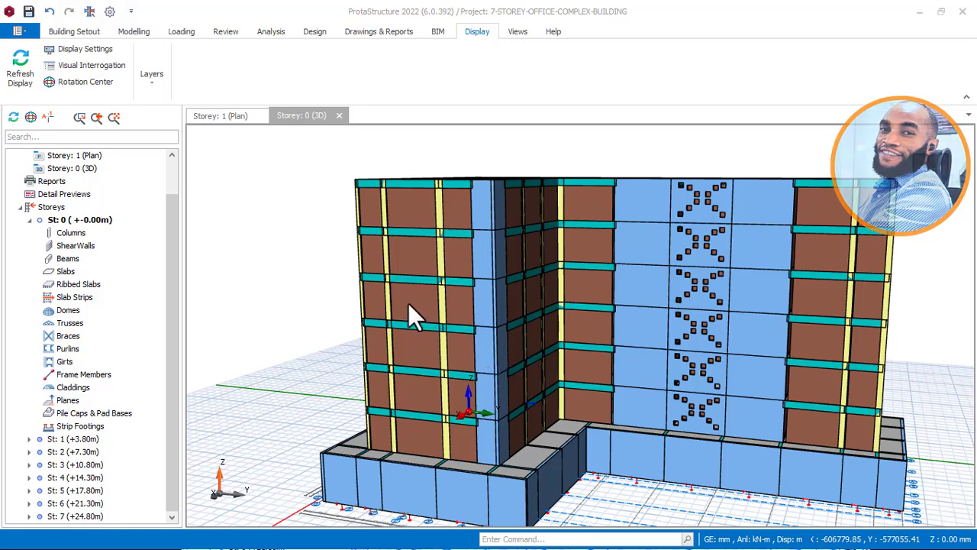
left_click(329, 251)
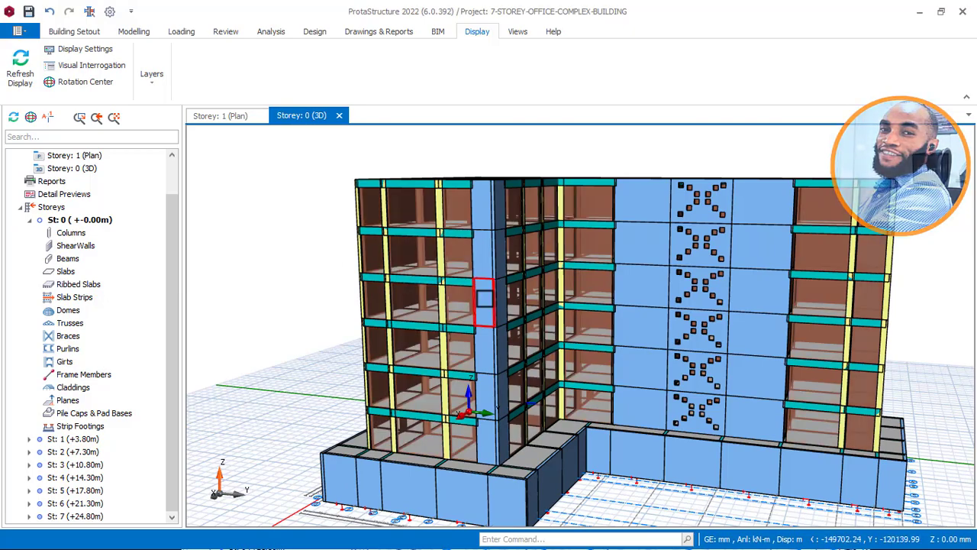
Step: Inspect the building's interior through the semi-transparent partition walls, up close around beam 3B2 on storey 3
scroll(482, 343, "down", 1)
middle_click_drag(489, 353, 466, 382)
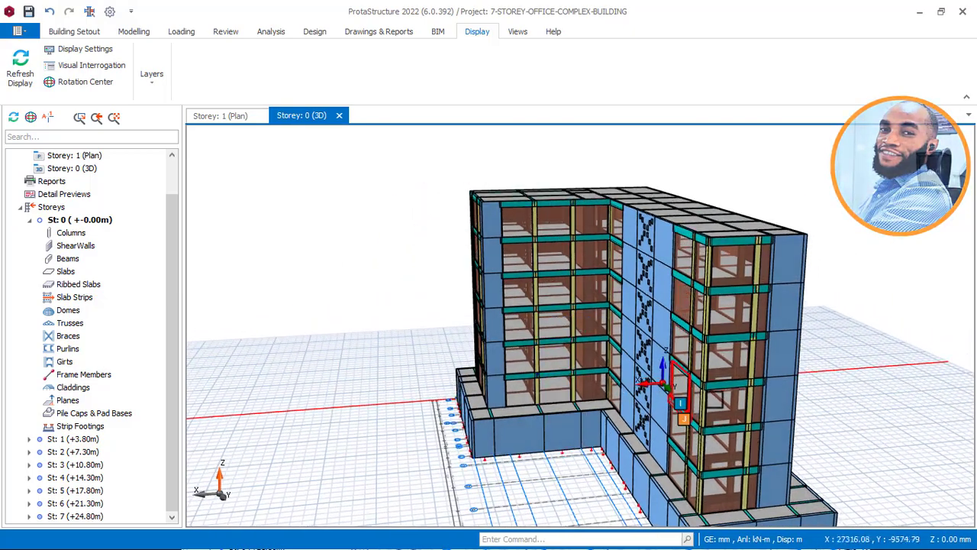
scroll(663, 382, "up", 5)
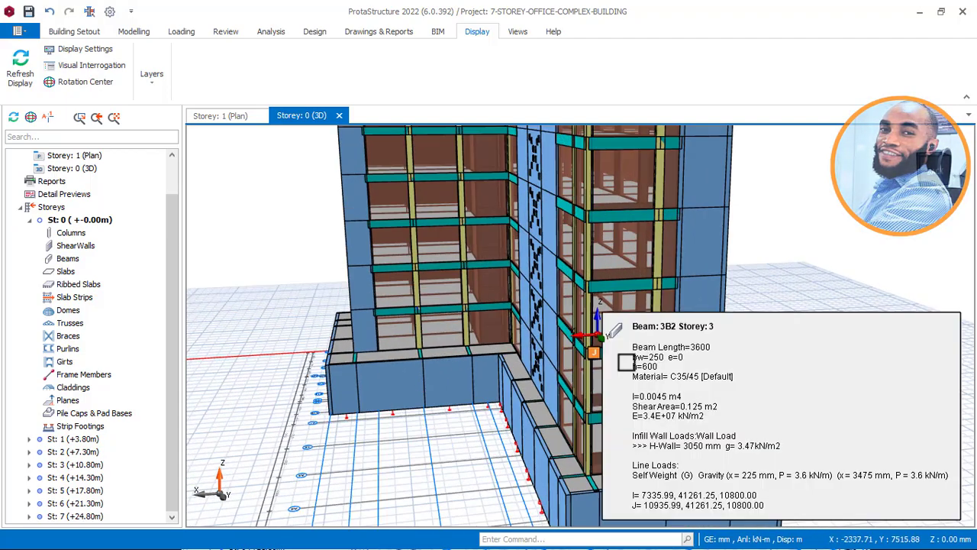
Step: In the layer and color settings, restore the Partition Wall Hatch to full opacity and apply it to the 3D view
scroll(626, 362, "down", 2)
middle_click_drag(622, 374, 724, 399)
mouse_move(461, 362)
middle_mouse_down()
mouse_move(562, 354)
mouse_move(555, 370)
mouse_move(685, 362)
mouse_move(388, 369)
middle_mouse_up()
middle_click_drag(593, 353, 530, 368)
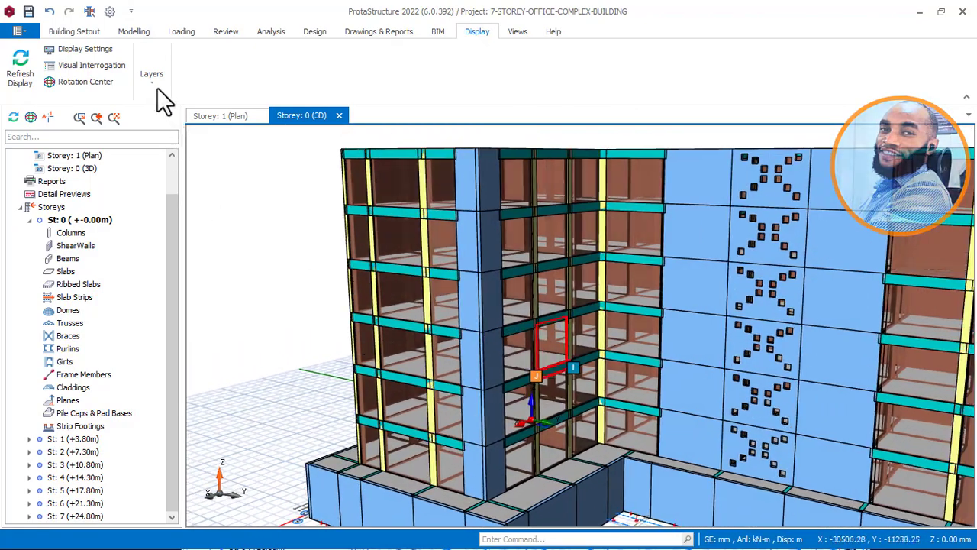
left_click(152, 80)
left_click(155, 129)
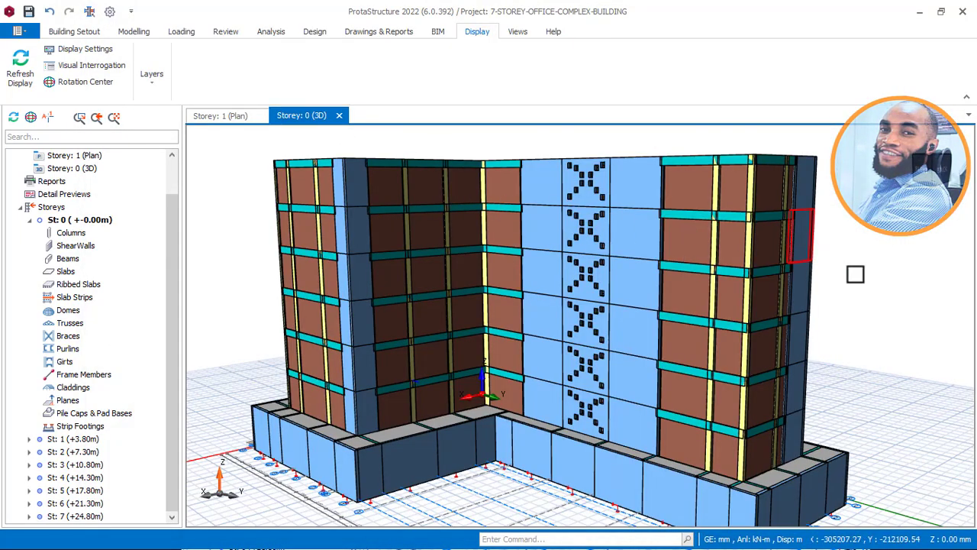
Step: Inspect the opaque partition walls on both wings and the re-entrant corner of the building
middle_click_drag(855, 274, 789, 297)
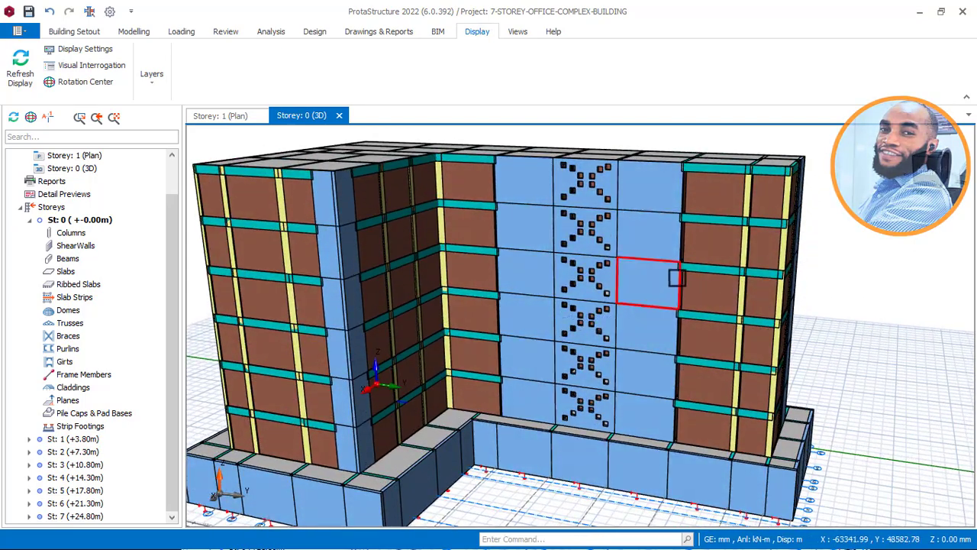
middle_click_drag(676, 277, 733, 284)
middle_click_drag(513, 305, 533, 306)
middle_click_drag(513, 306, 504, 263)
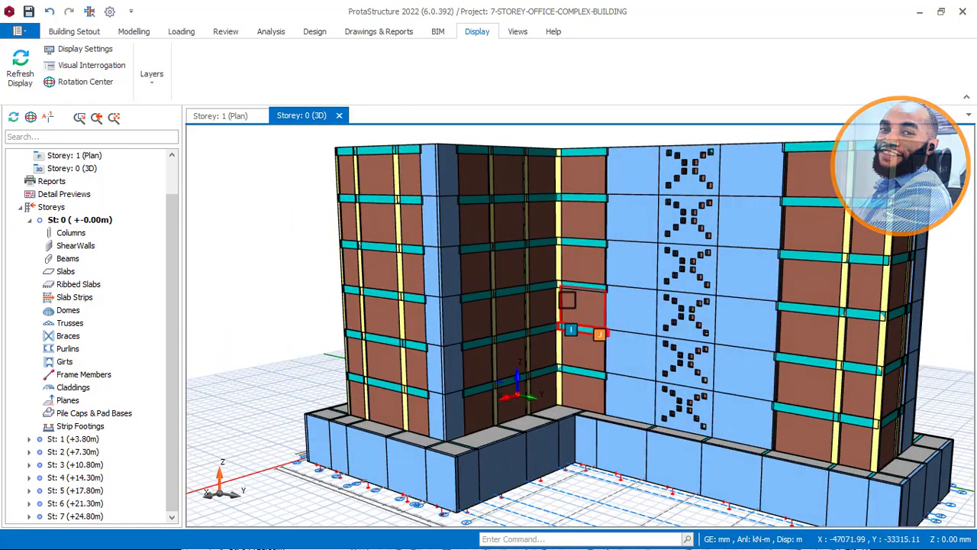
middle_click_drag(524, 305, 562, 328)
middle_click_drag(644, 324, 669, 328)
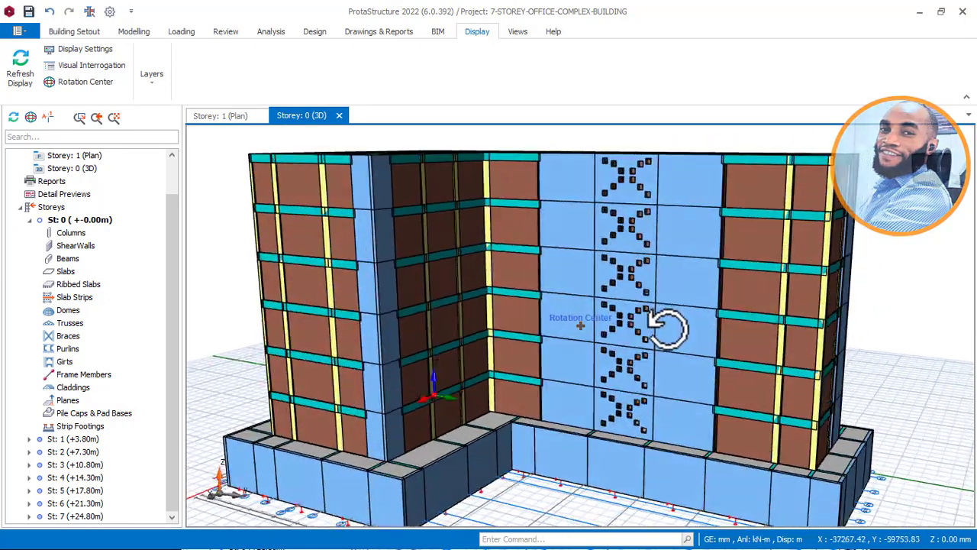
middle_click_drag(442, 325, 397, 290)
Step: Change the Partition Wall Hatch color to near-black 15, 15, 15 with an HSL luminance of 5 and apply it to the model
left_click(152, 77)
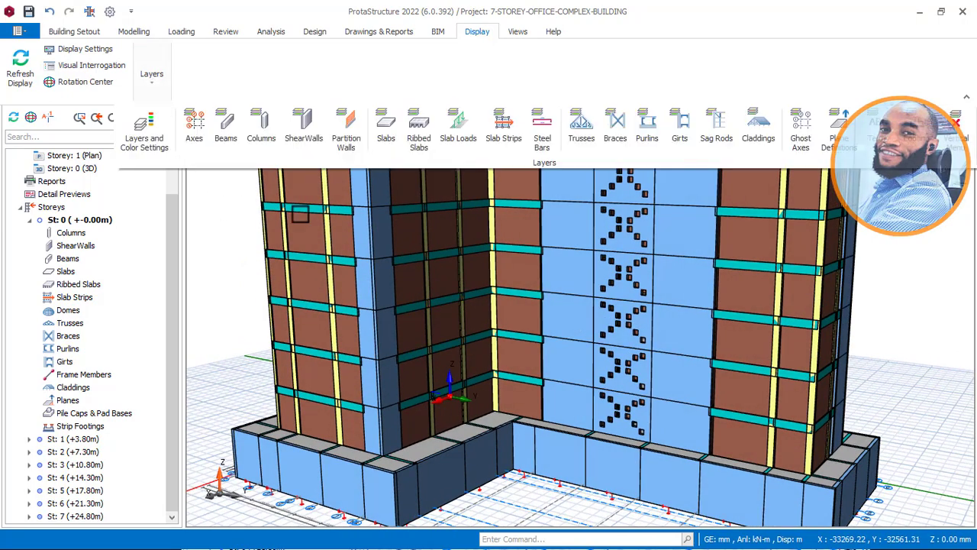
left_click(153, 131)
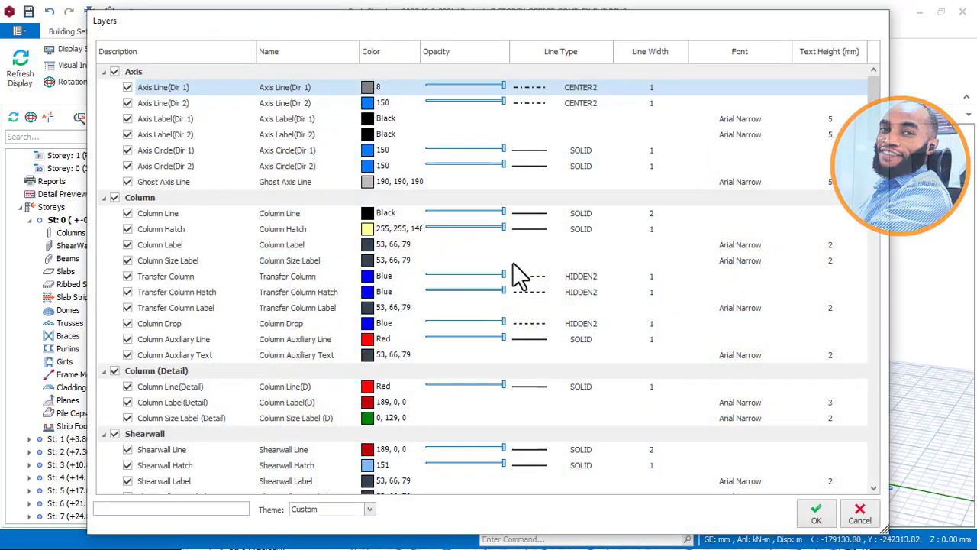
left_click_drag(875, 128, 875, 242)
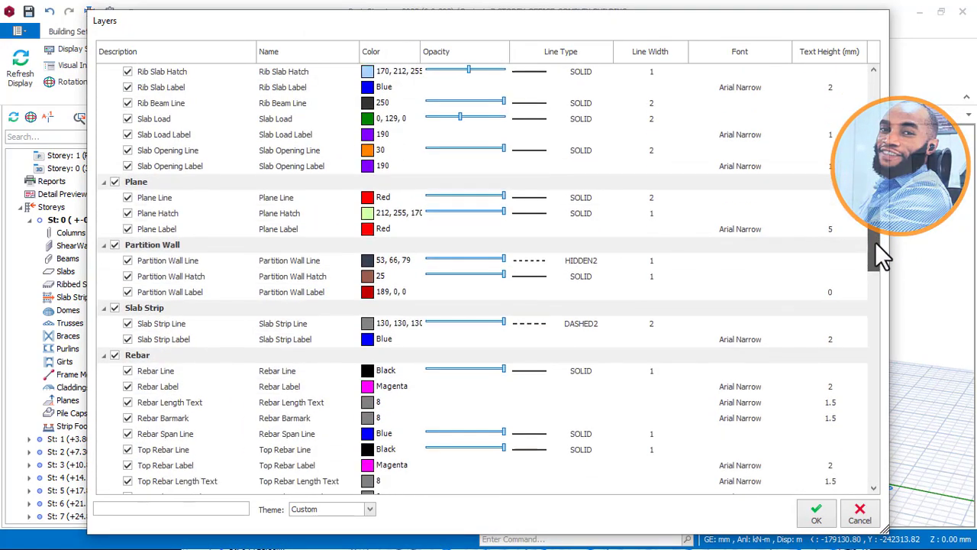
left_click(368, 276)
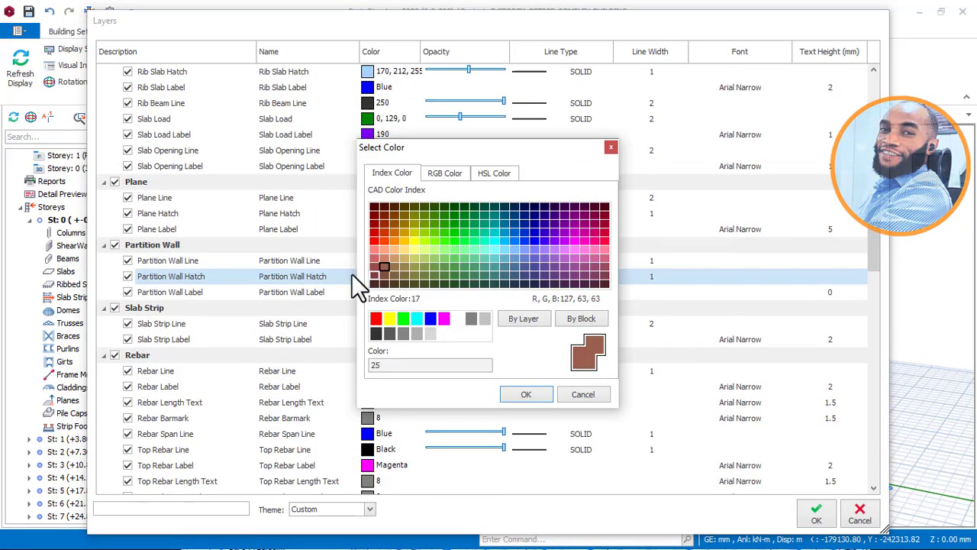
left_click(376, 333)
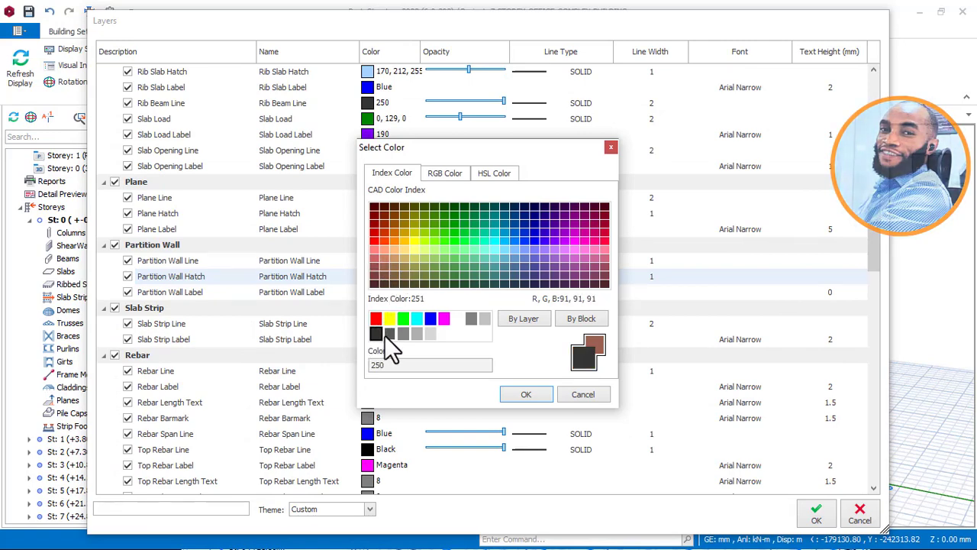
left_click(494, 174)
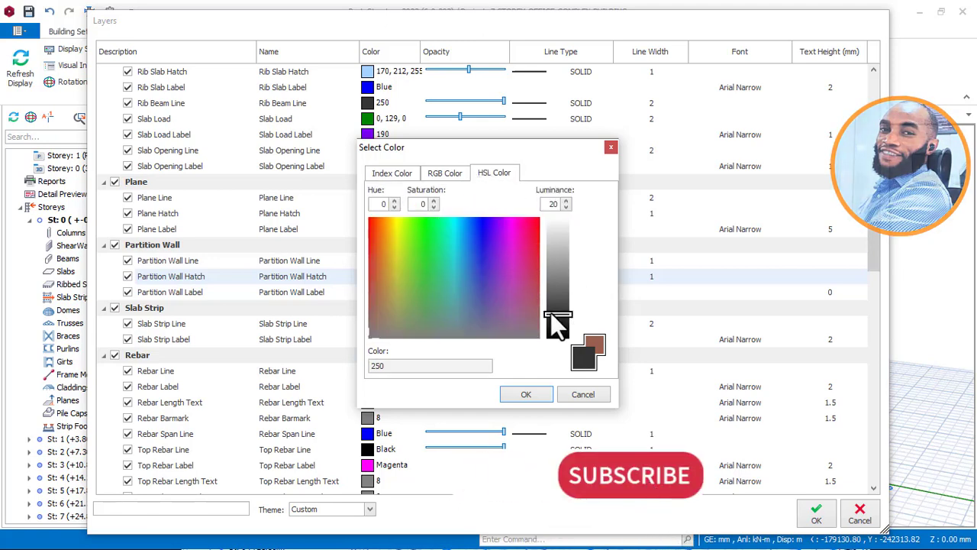
mouse_move(548, 314)
left_mouse_down()
mouse_move(549, 335)
mouse_move(557, 333)
left_mouse_up()
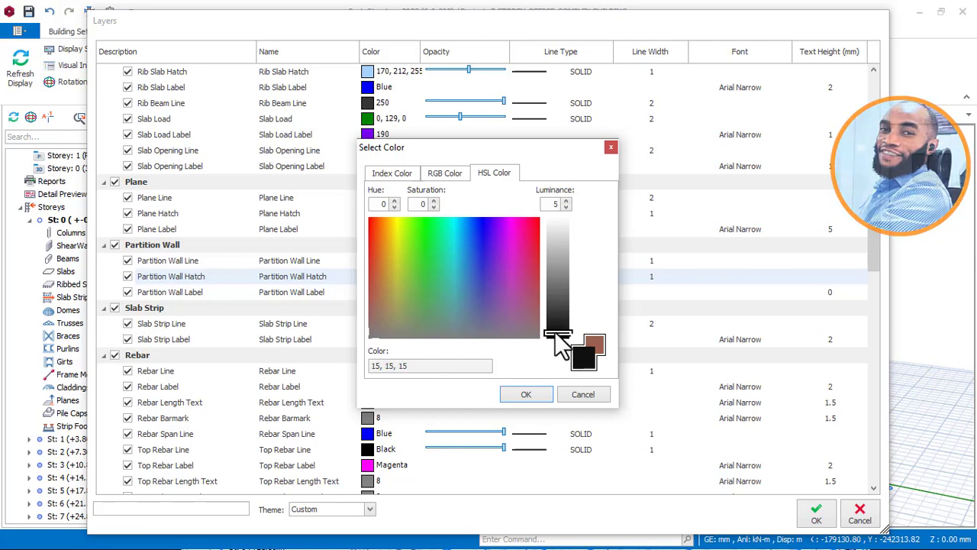
left_click(528, 394)
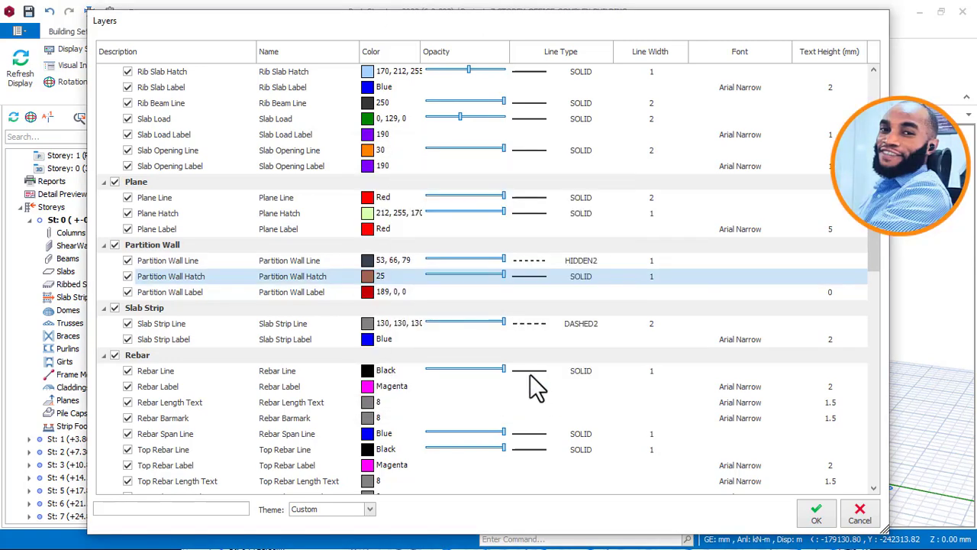
left_click(821, 518)
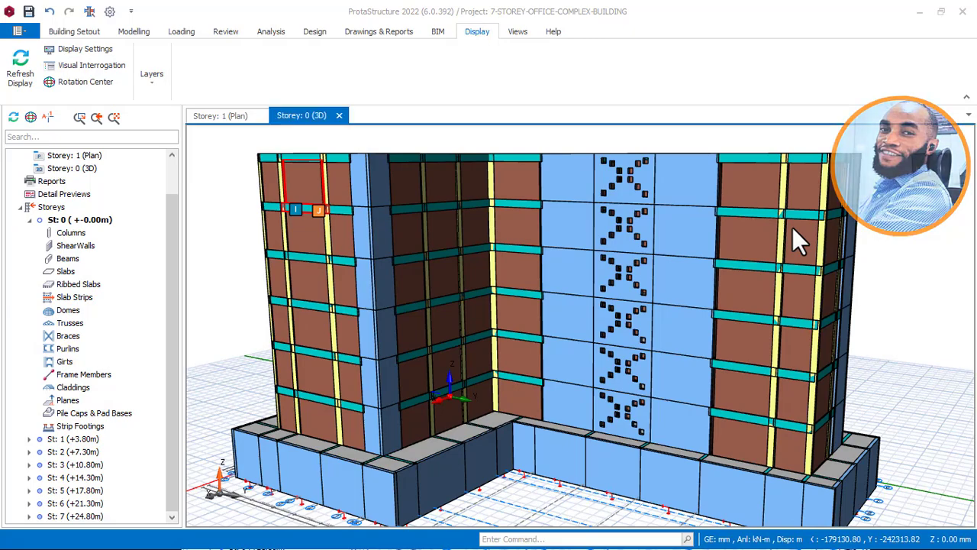
Step: Examine the recolored partition walls on the facades, the roof slabs and the details of wall 5W1 and beam 5B2 on storey 5
mouse_move(713, 287)
middle_mouse_down()
mouse_move(650, 286)
mouse_move(700, 298)
mouse_move(740, 285)
middle_mouse_up()
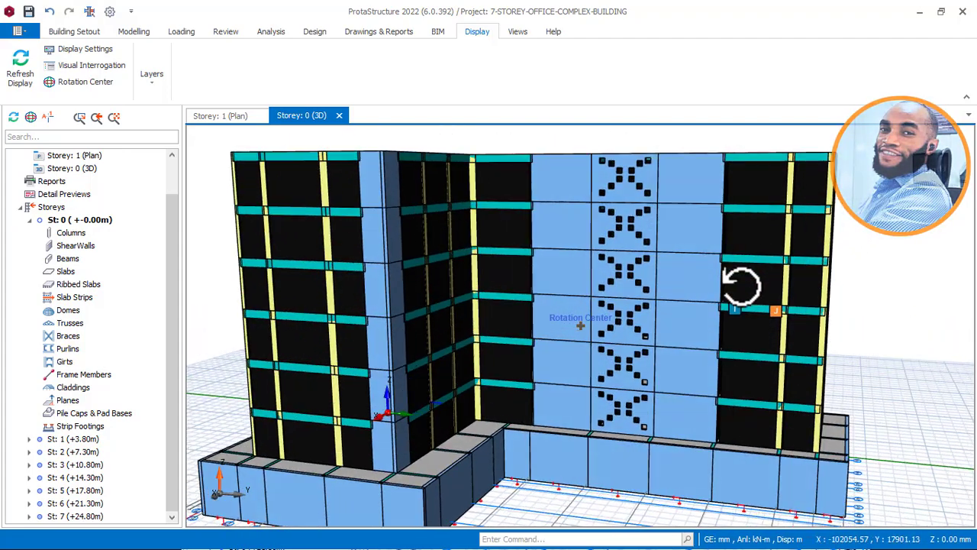
middle_click_drag(530, 280, 557, 281)
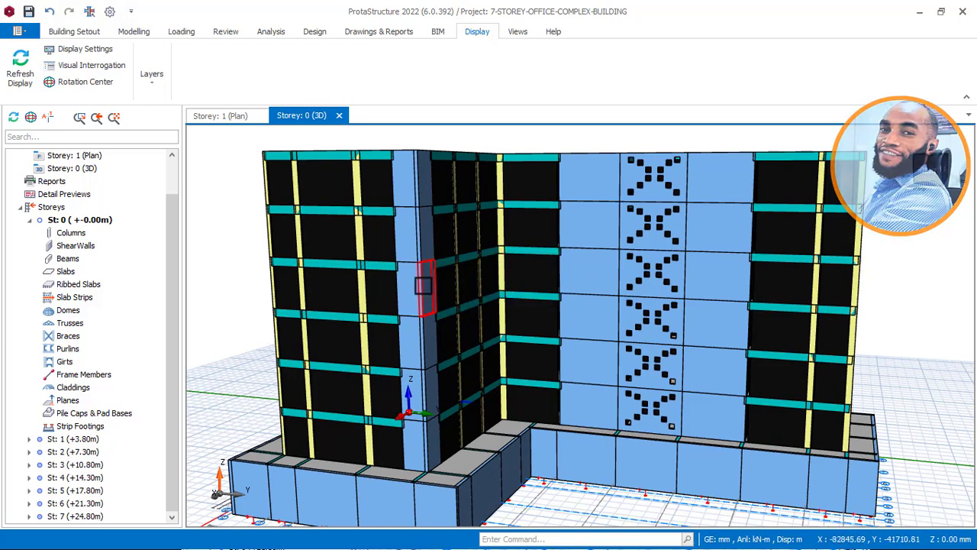
mouse_move(421, 286)
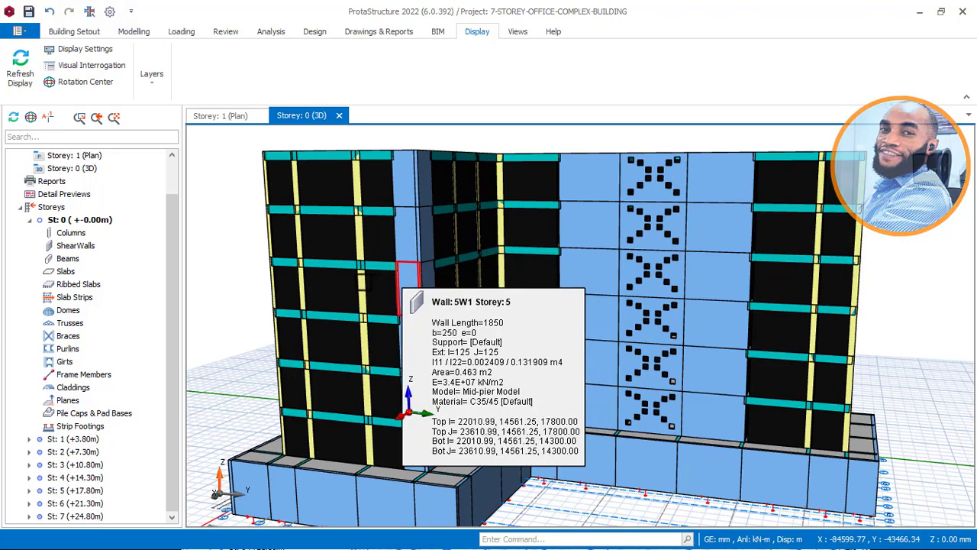
mouse_move(318, 314)
mouse_move(318, 315)
middle_mouse_down()
mouse_move(306, 214)
mouse_move(312, 270)
mouse_move(279, 262)
mouse_move(243, 273)
middle_mouse_up()
middle_click_drag(488, 222, 406, 292)
mouse_move(611, 304)
middle_mouse_down("shift")
mouse_move(604, 294)
mouse_move(636, 267)
middle_mouse_up("shift")
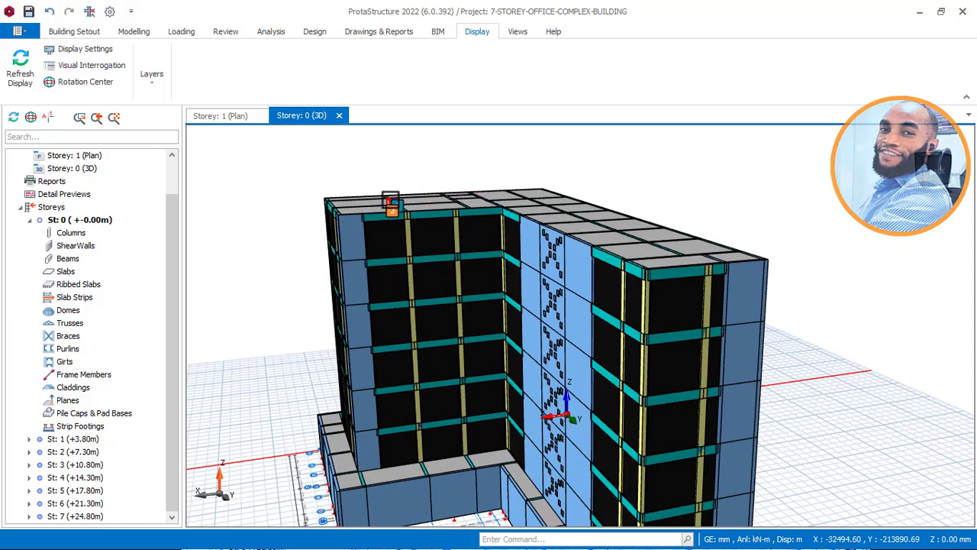
scroll(390, 200, "up", 2)
middle_click_drag(722, 263, 626, 218)
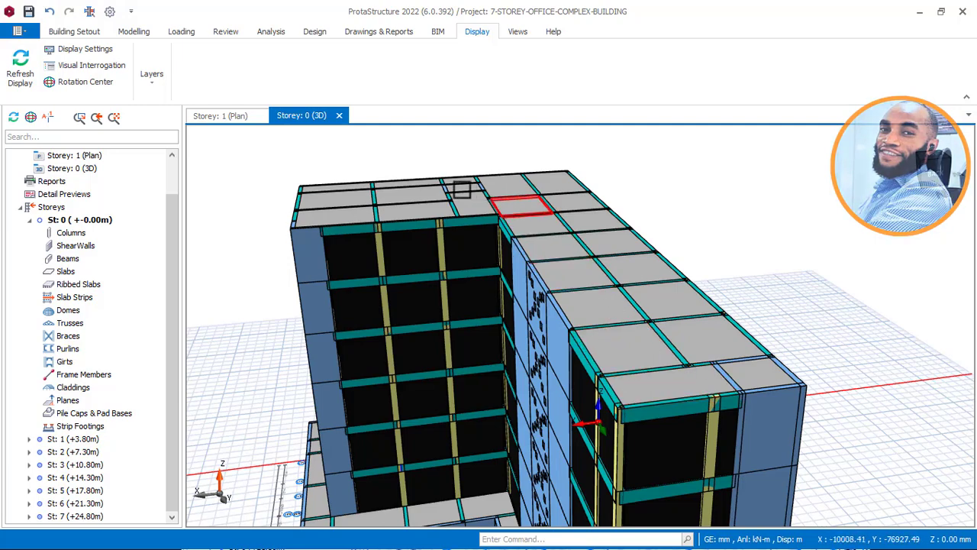
middle_click_drag(519, 262, 612, 333)
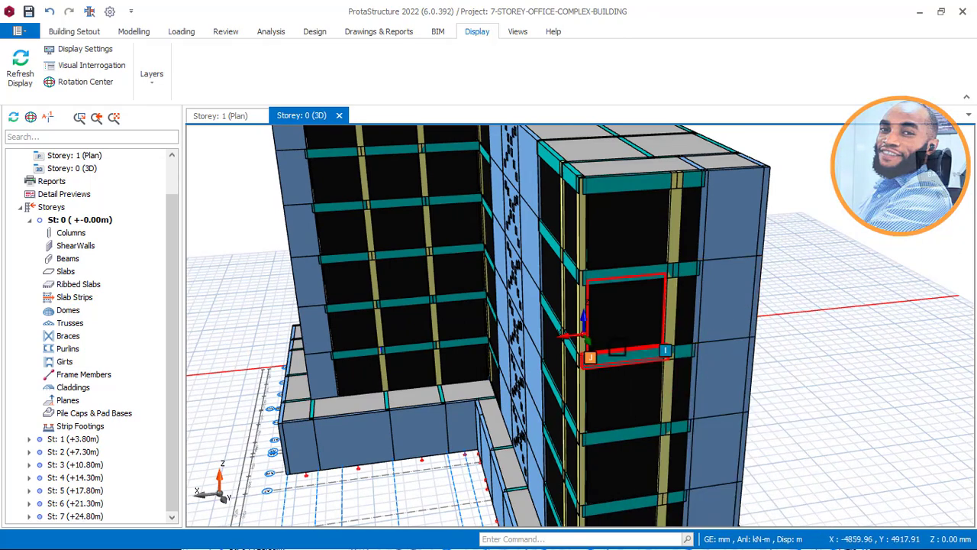
mouse_move(613, 354)
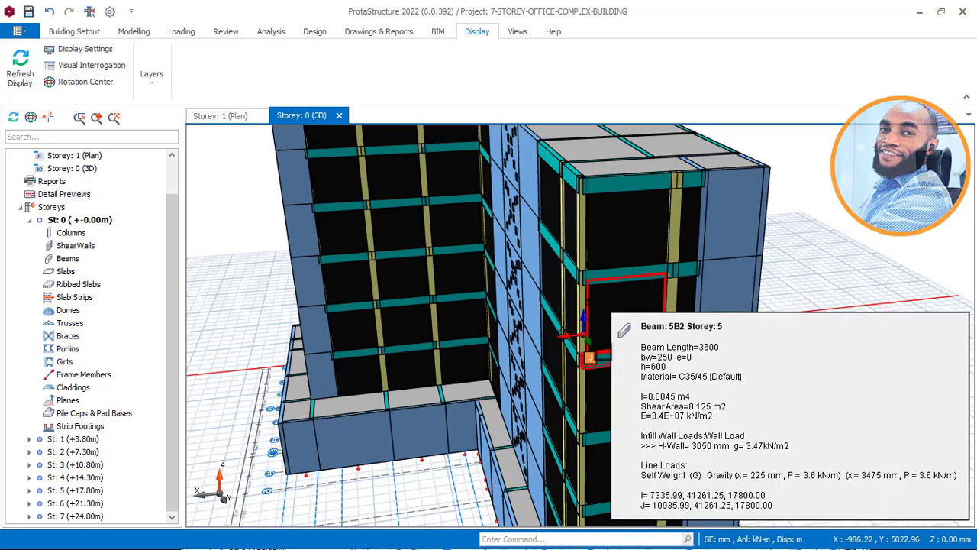
Step: Review the whole building from all around, including shear wall 4W6, the re-entrant corner and the long rear facade
scroll(586, 339, "down", 1)
middle_click_drag(571, 356, 589, 298, "shift")
scroll(577, 297, "down", 1)
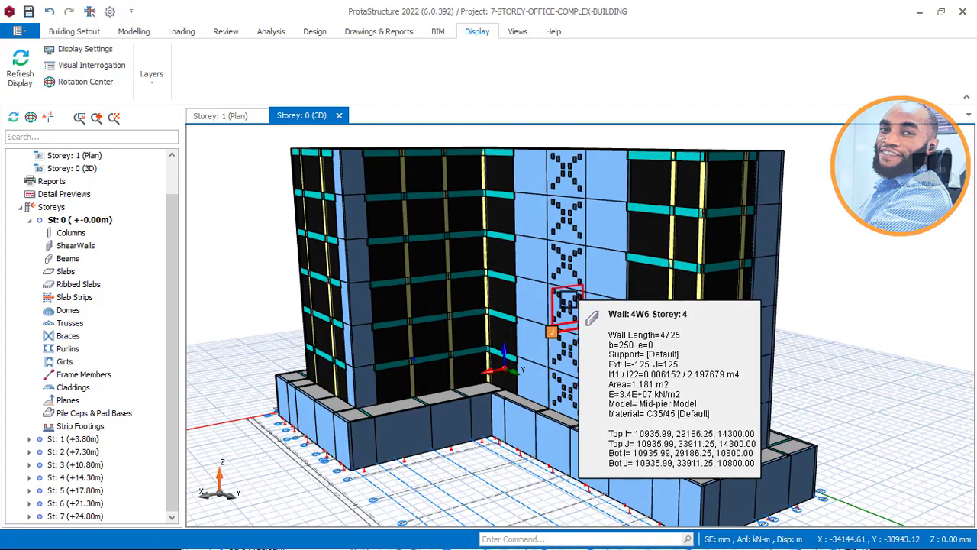
middle_click_drag(540, 320, 483, 309, "shift")
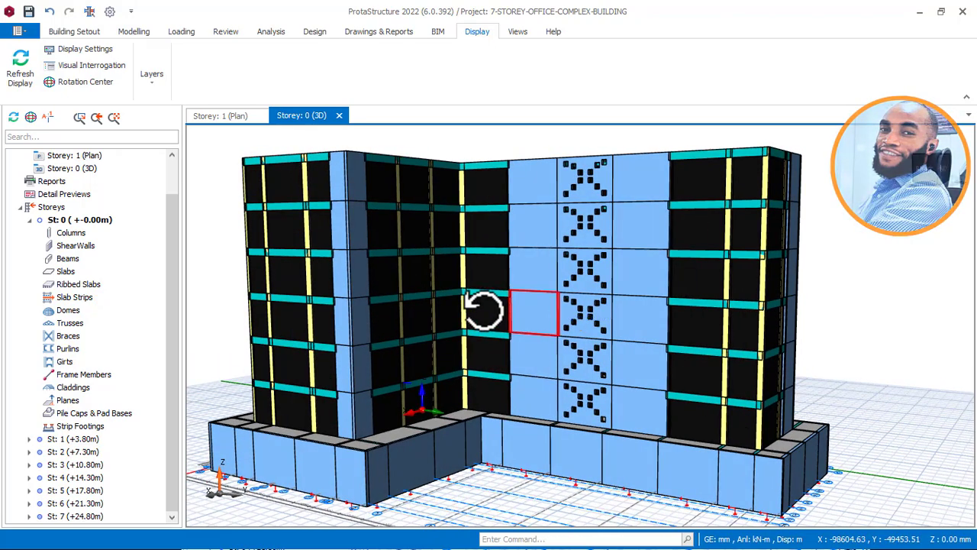
middle_click_drag(498, 317, 482, 339, "shift")
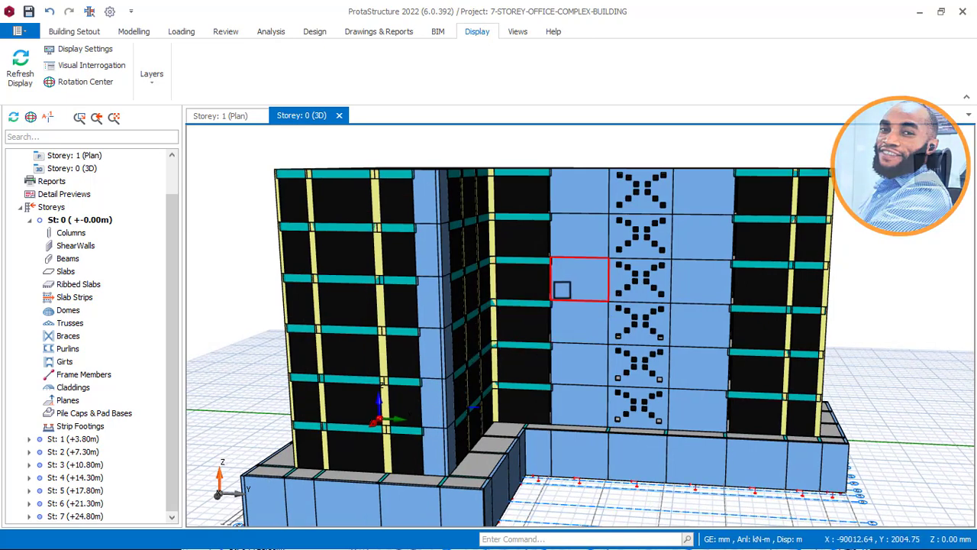
mouse_move(562, 291)
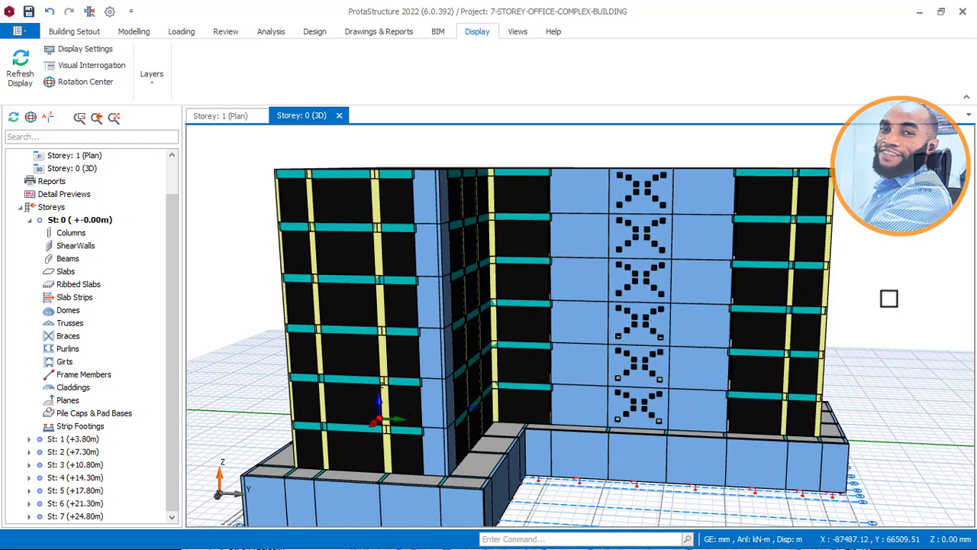
middle_click_drag(888, 298, 741, 280, "shift")
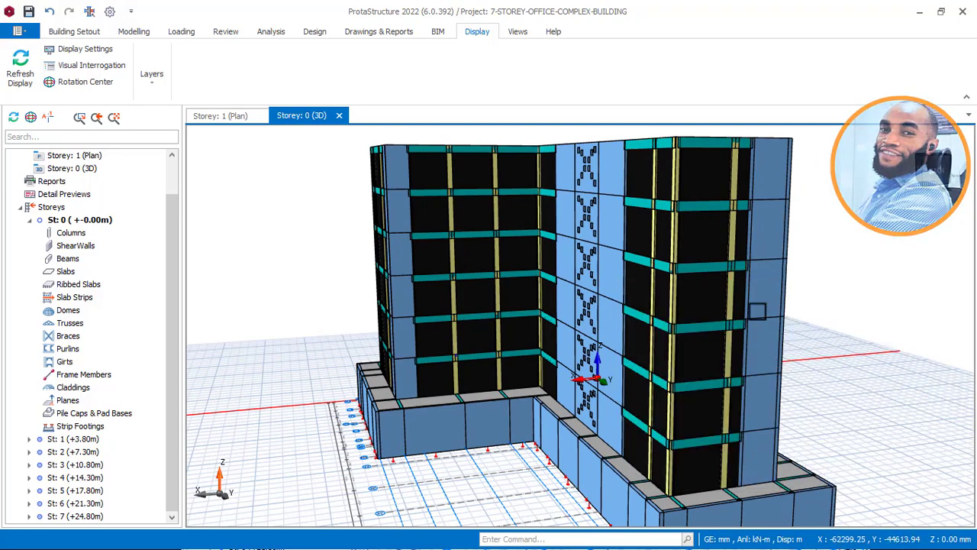
middle_click_drag(737, 324, 764, 321)
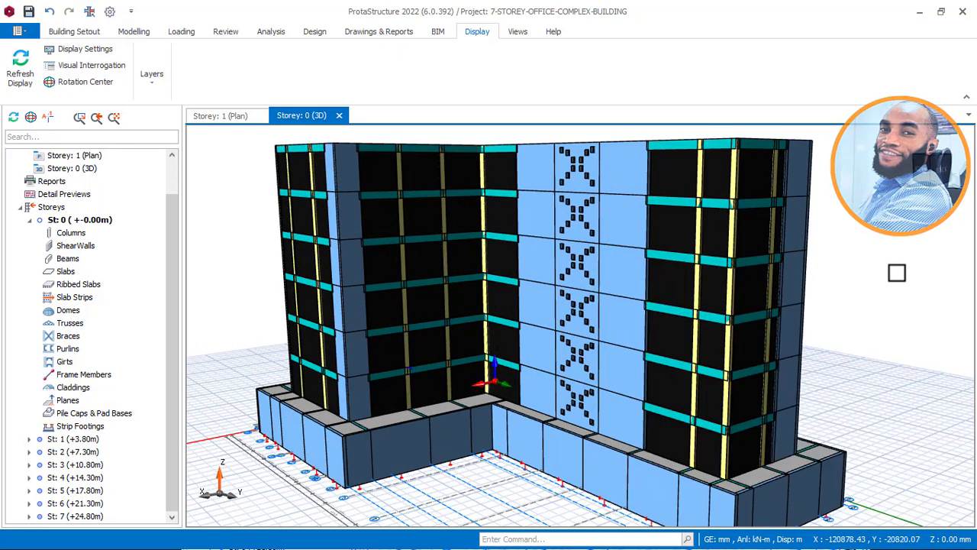
middle_click_drag(519, 347, 420, 339)
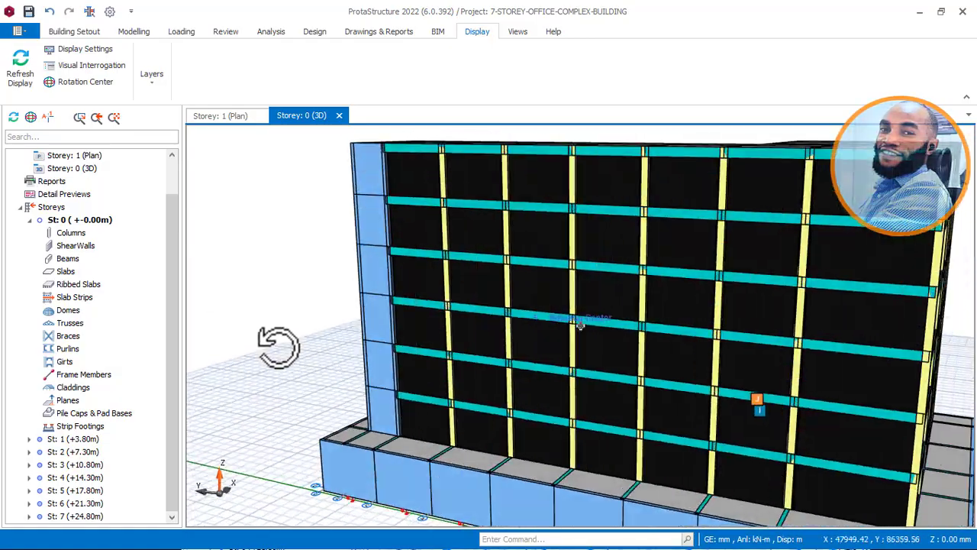
middle_click_drag(278, 347, 495, 311)
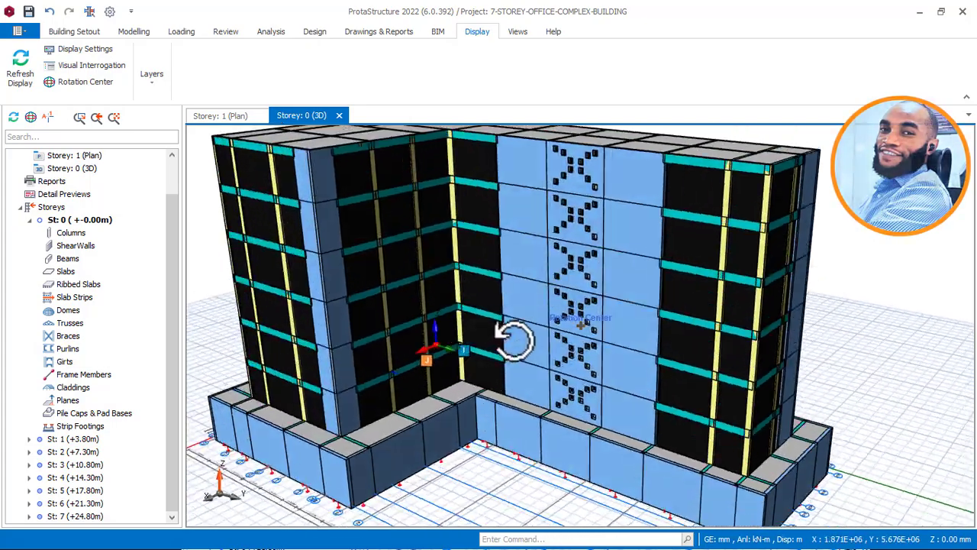
middle_click_drag(514, 340, 543, 327)
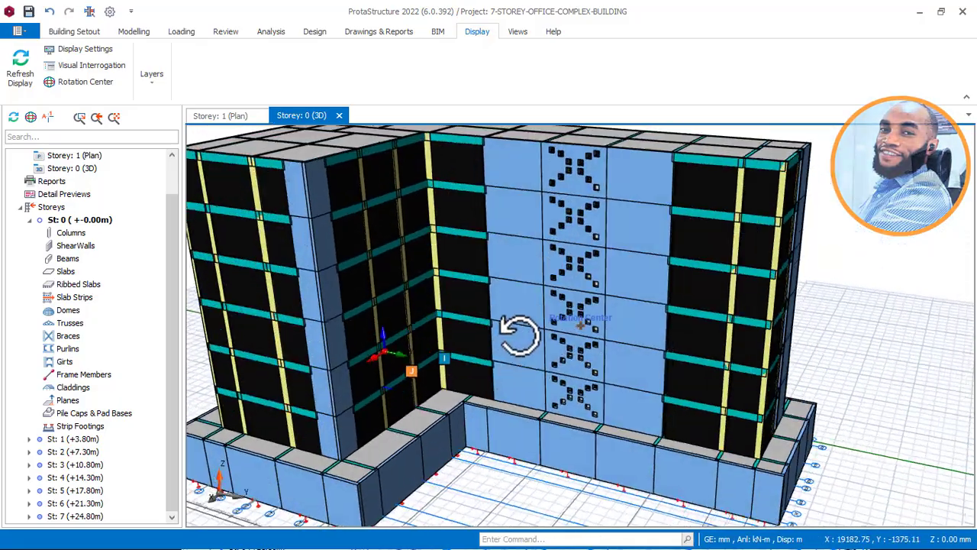
middle_click_drag(519, 335, 496, 329)
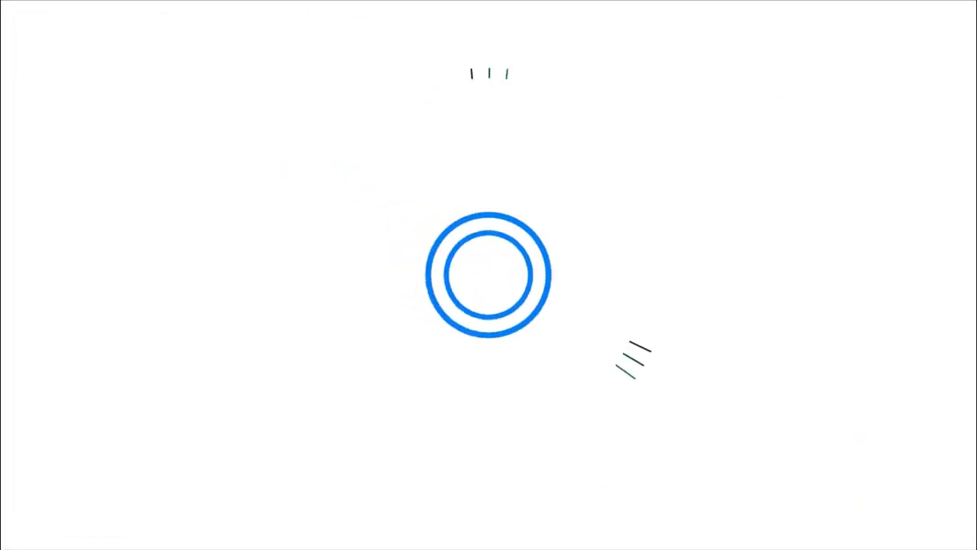